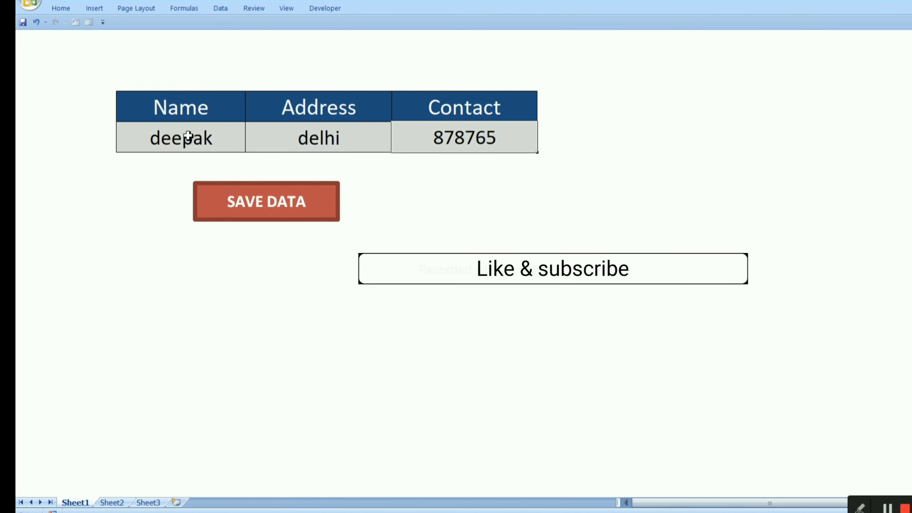
Step: Finish the first entry's contact value, save it with SAVE DATA, and confirm it on Sheet2
text(543)
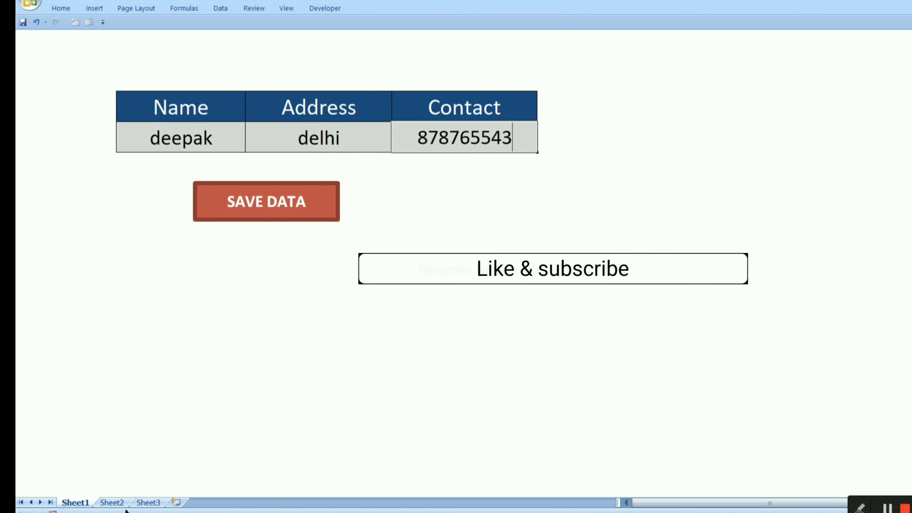
click(112, 503)
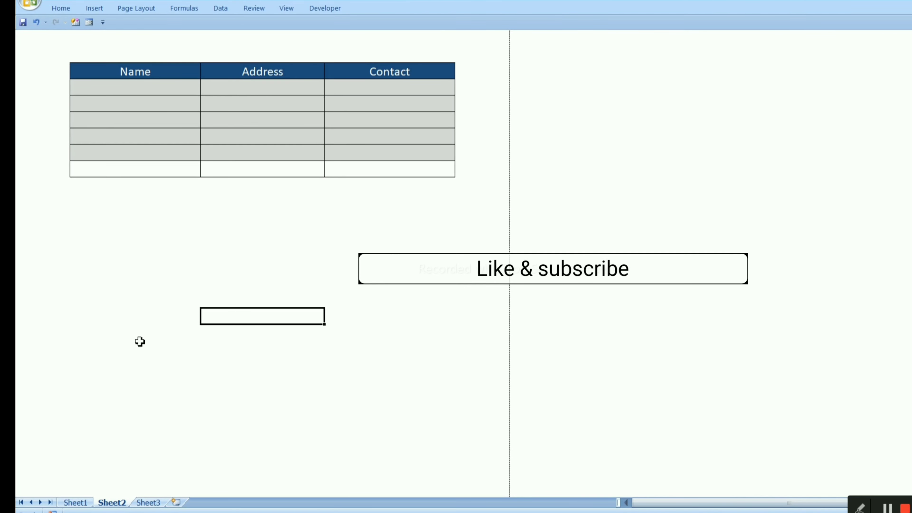
click(76, 502)
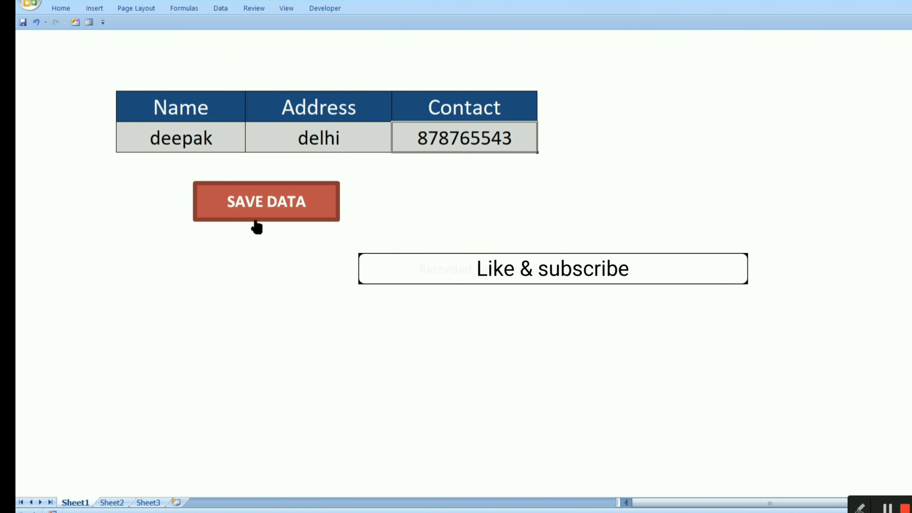
click(243, 217)
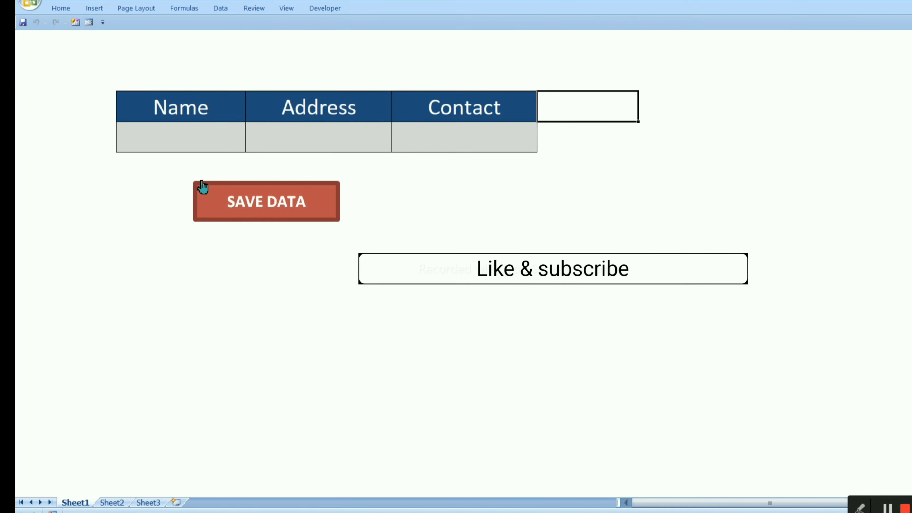
click(119, 502)
click(136, 103)
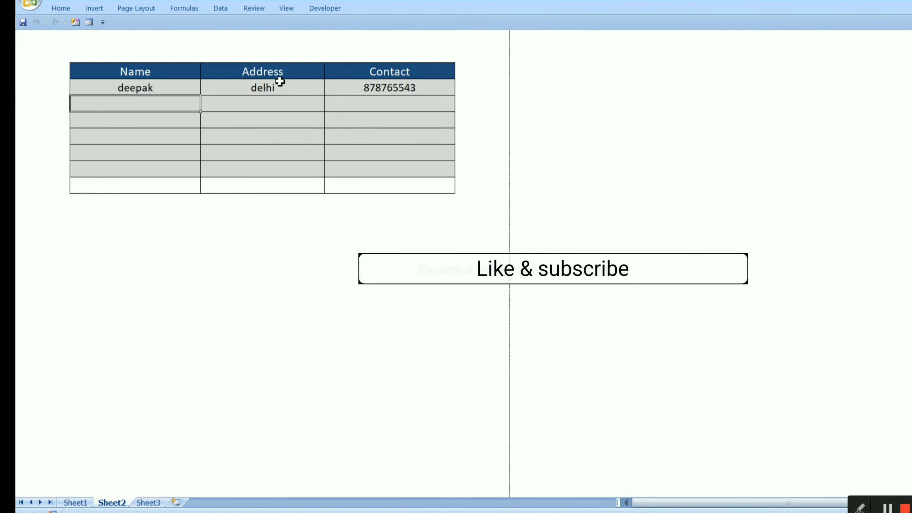
click(73, 503)
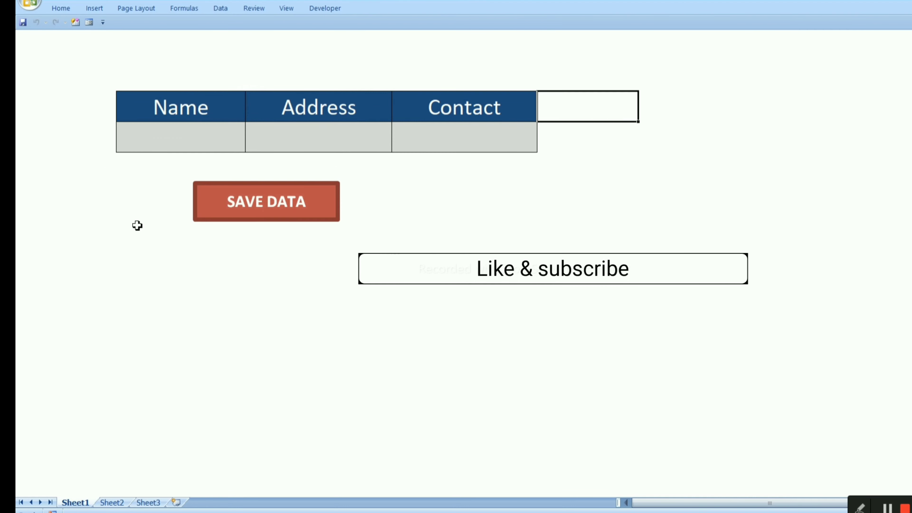
Step: Save a second entry (newone, dataat, and a contact number) and confirm it reached Sheet2
click(150, 135)
text(ne)
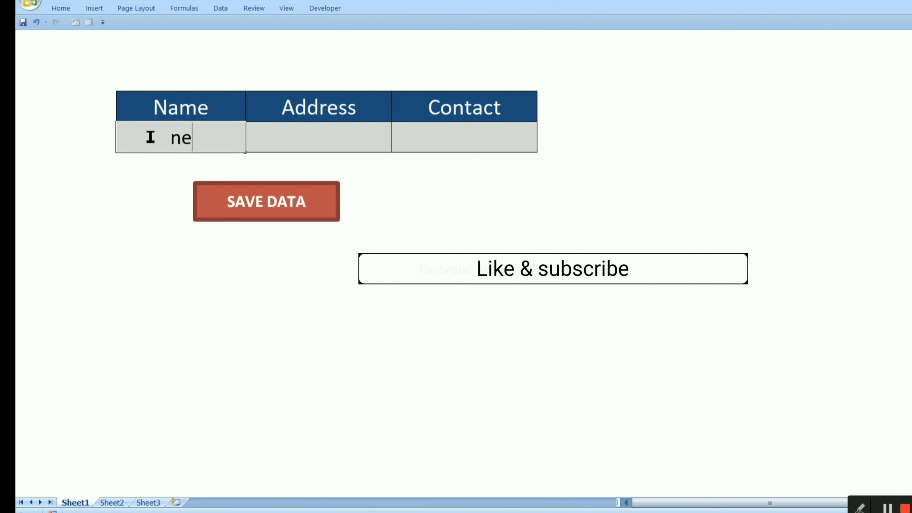
text(wone)
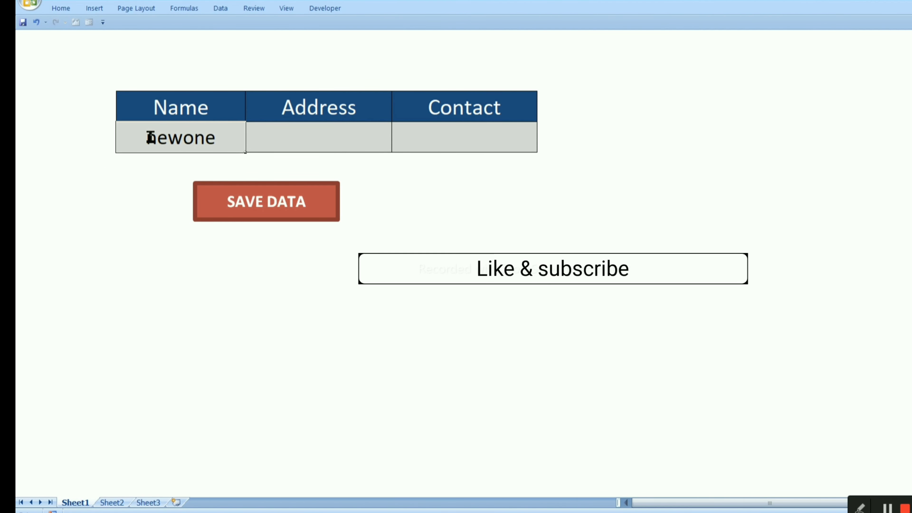
key(Tab)
text(dataat)
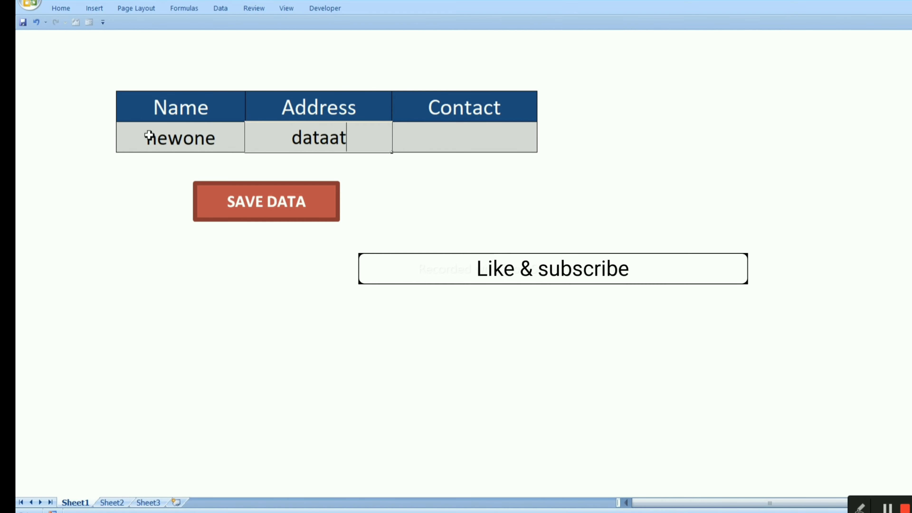
click(461, 131)
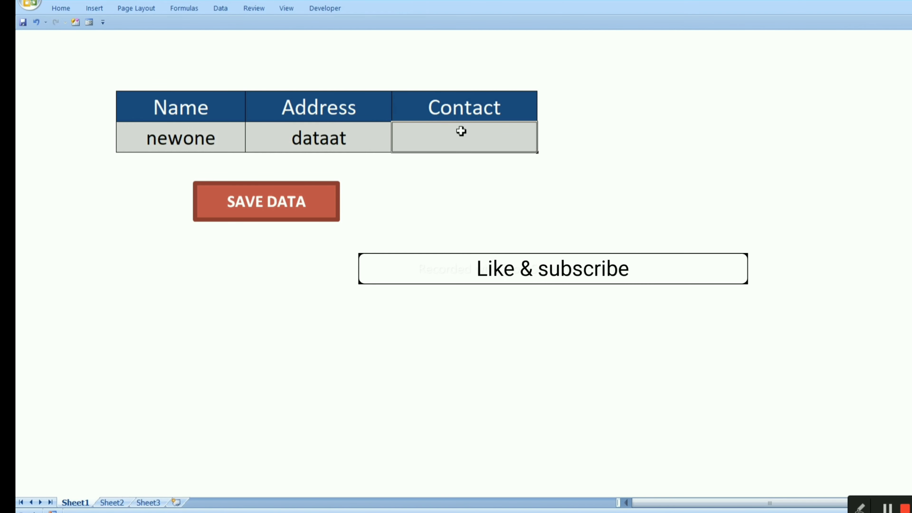
text(0987654)
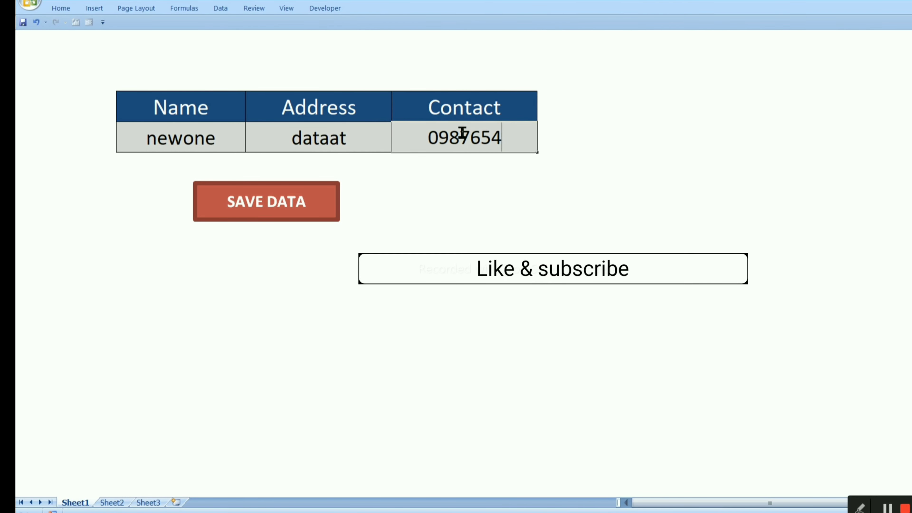
text(32)
click(277, 220)
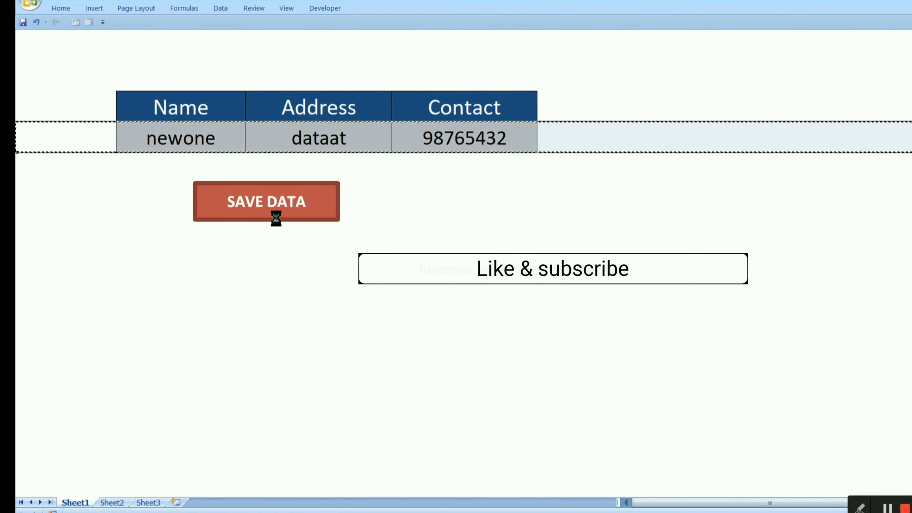
click(114, 502)
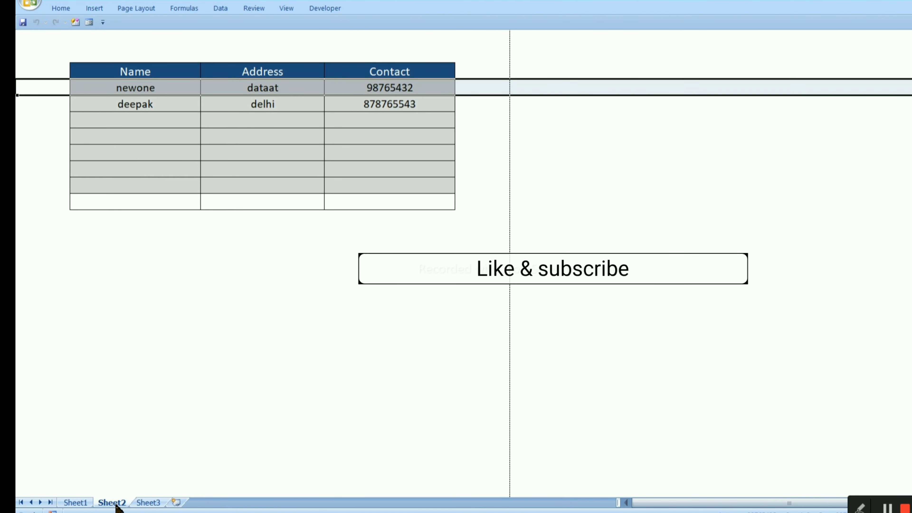
click(165, 101)
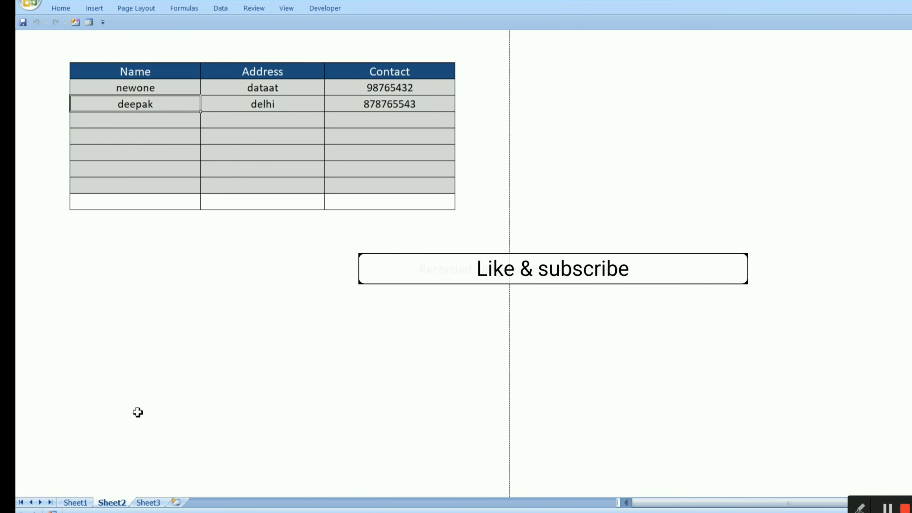
Step: Return to Sheet1 and check that the Name, Address and Contact cells are cleared
key(ctrl+Page_Up)
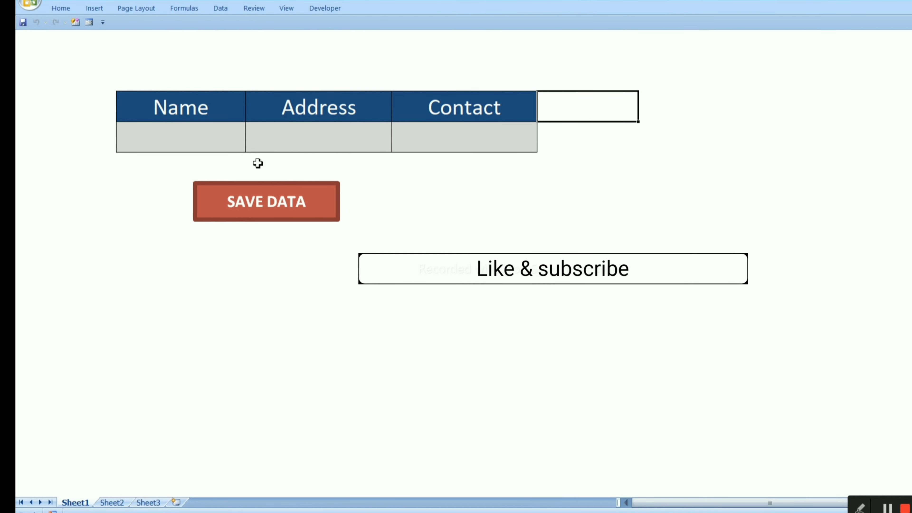
click(215, 136)
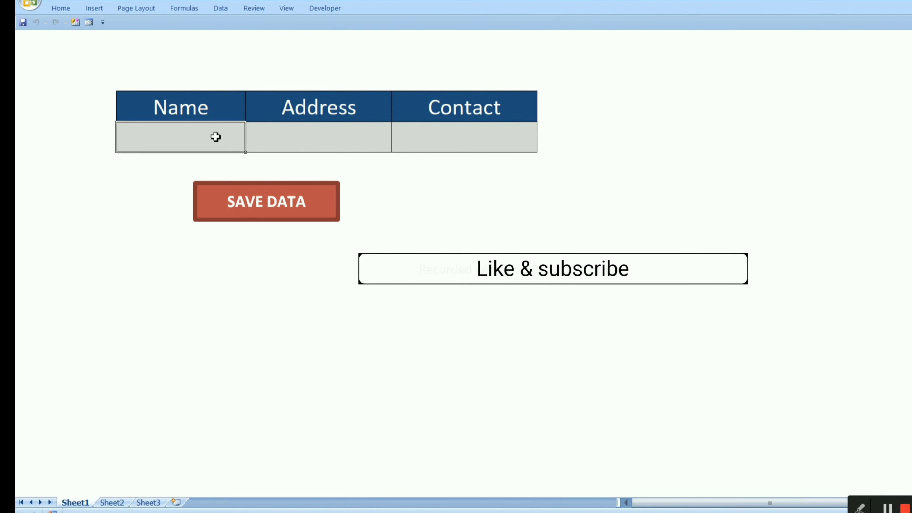
click(298, 137)
click(449, 140)
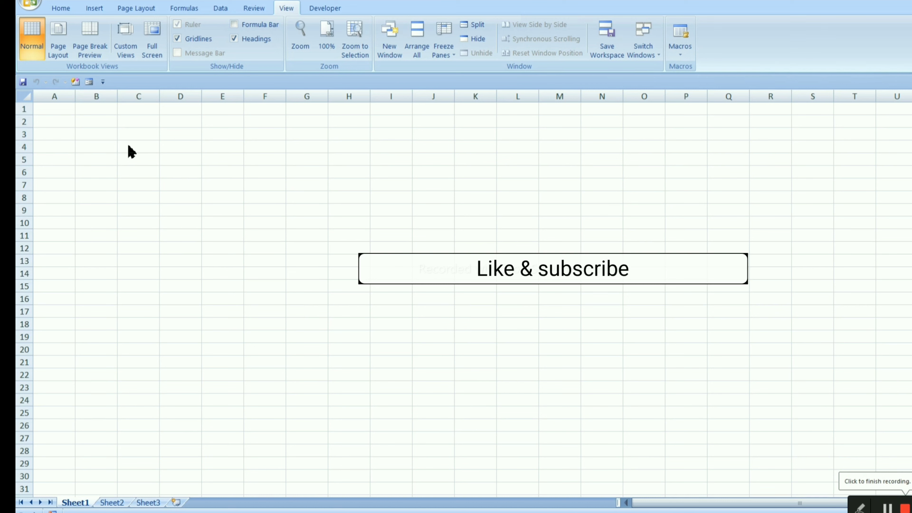
Step: Select cell B3 on the blank Sheet1 and adjust the zoom level
click(100, 134)
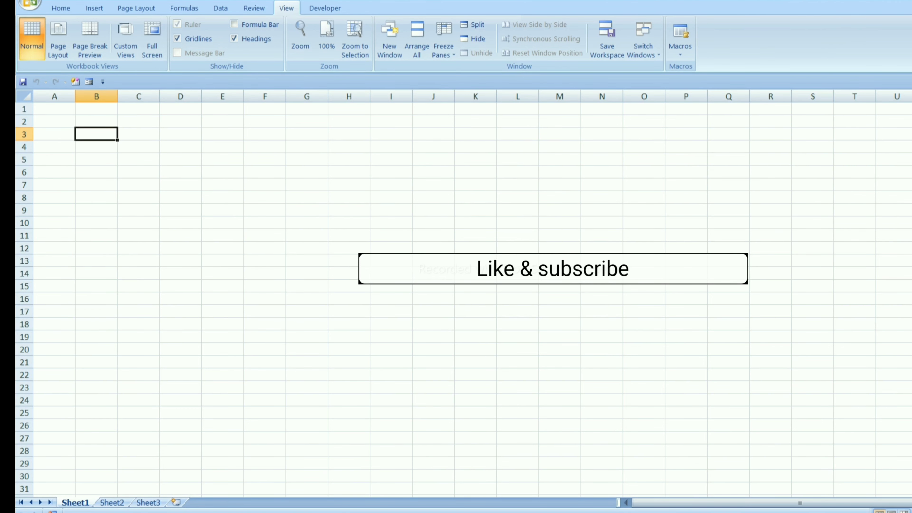
scroll(463, 292, down, 1)
scroll(310, 308, up, 6)
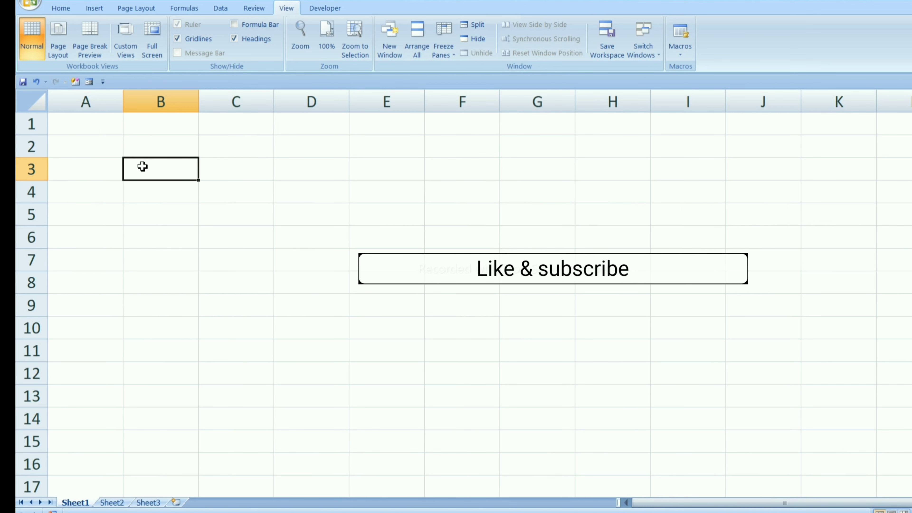
Step: Enter the capitalised labels Name, Address and Contact in B3, C3 and D3, then select B4
key(Caps_Lock)
text(n)
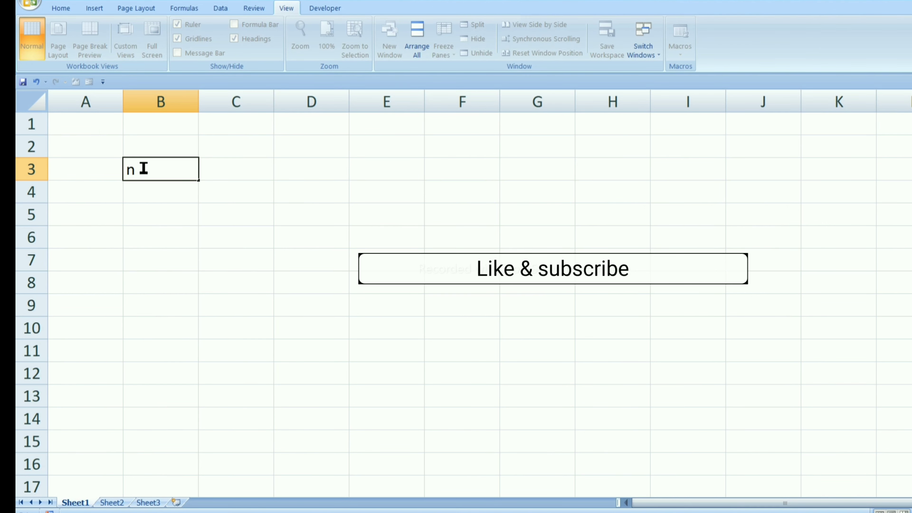
key(BackSpace)
key(Caps_Lock)
key(Caps_Lock)
text(ame)
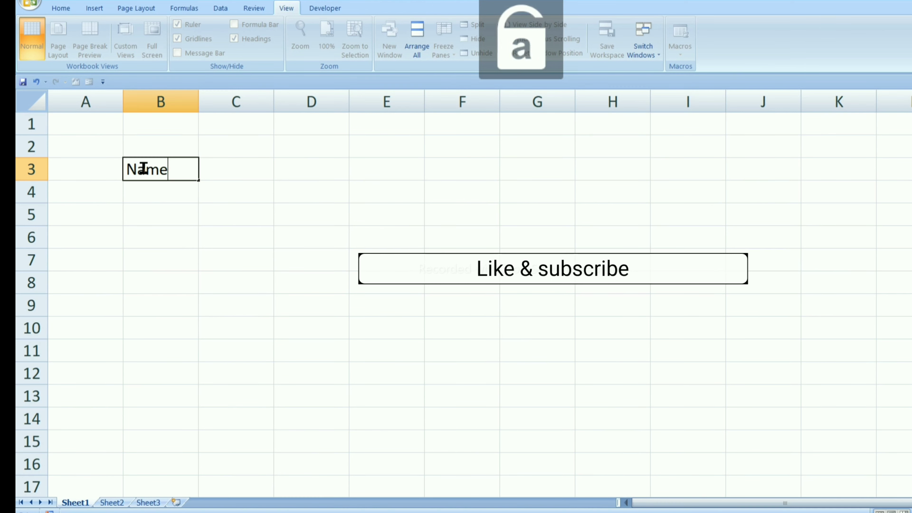
key(Tab)
key(Caps_Lock)
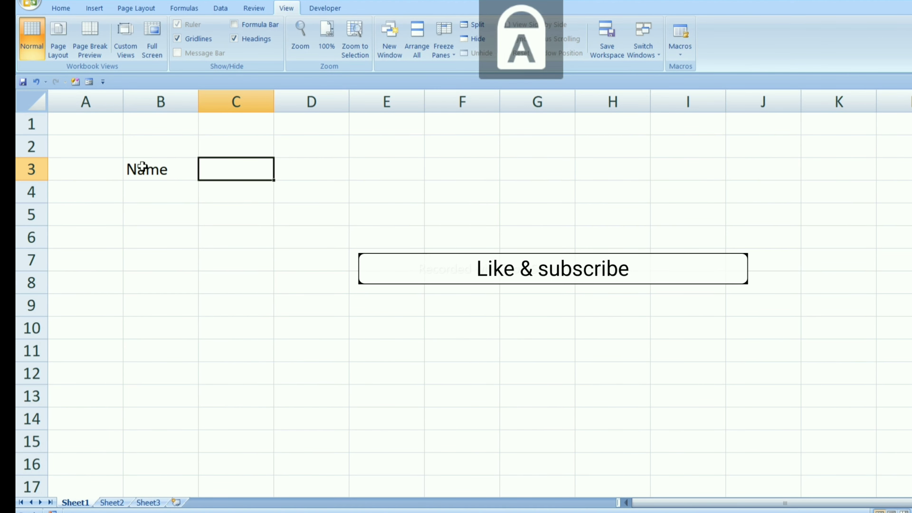
text(A)
key(Caps_Lock)
text(ddress)
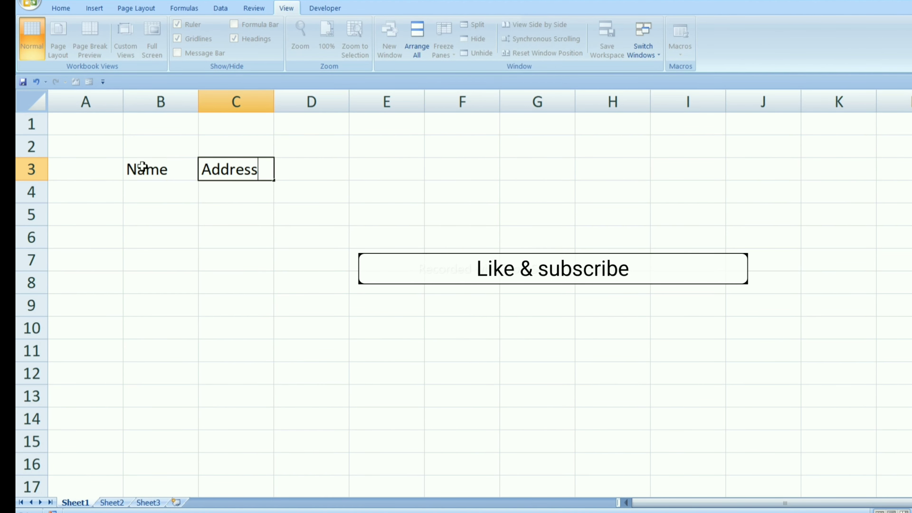
key(Tab)
key(Caps_Lock)
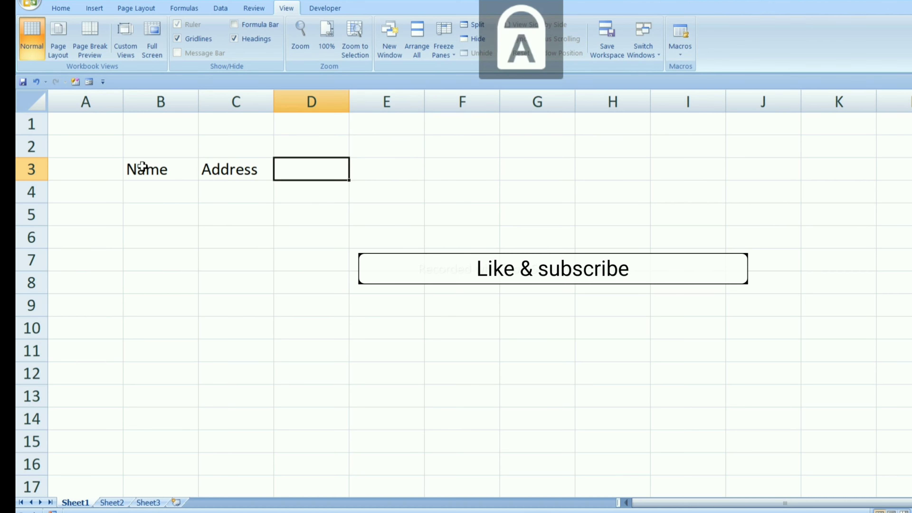
text(C)
key(Caps_Lock)
text(tact)
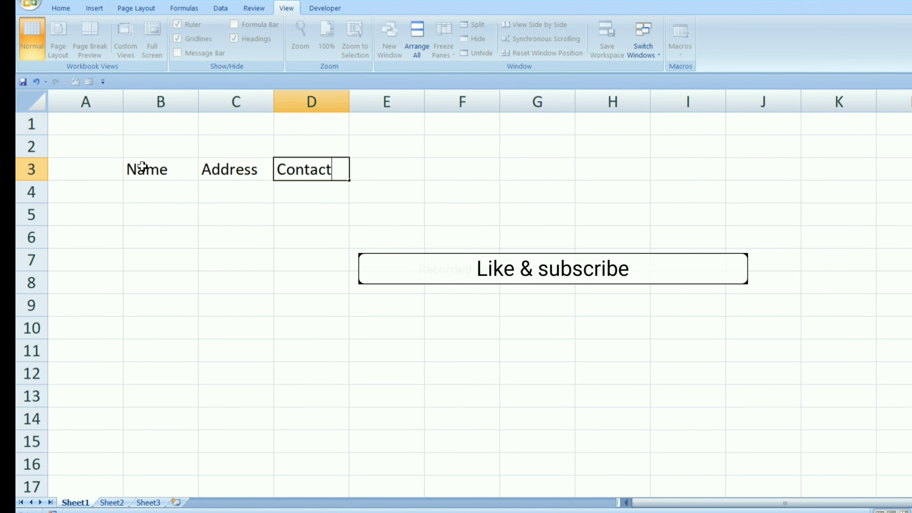
click(157, 198)
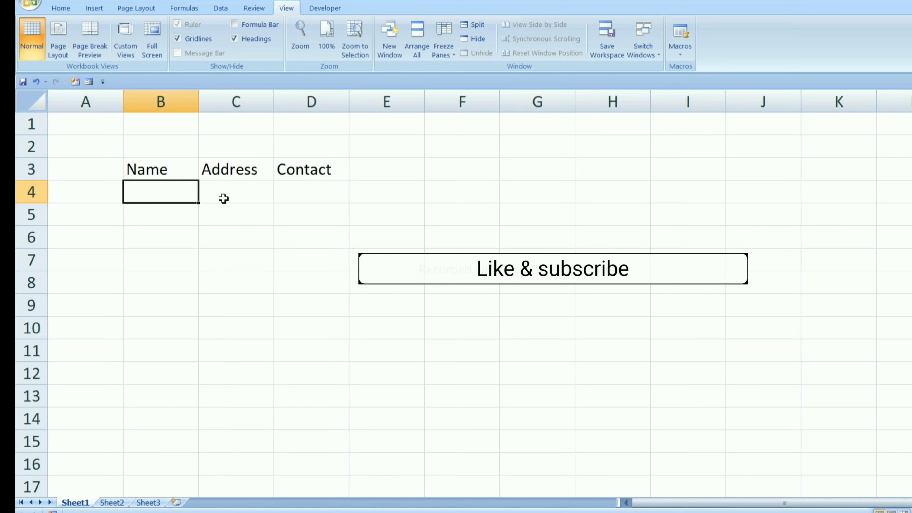
Step: Apply All Borders to the range B3:D4 and then select the header cells B3:D3
drag(177, 197, 295, 193)
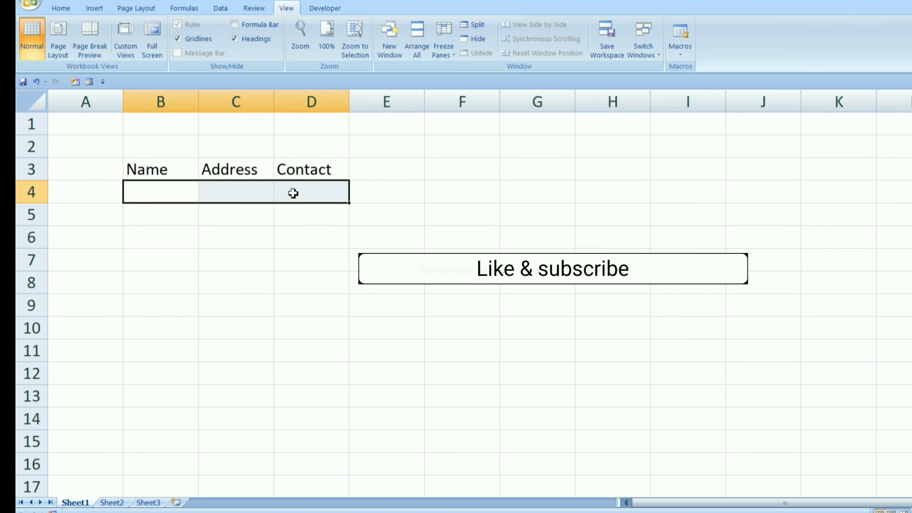
drag(160, 169, 296, 171)
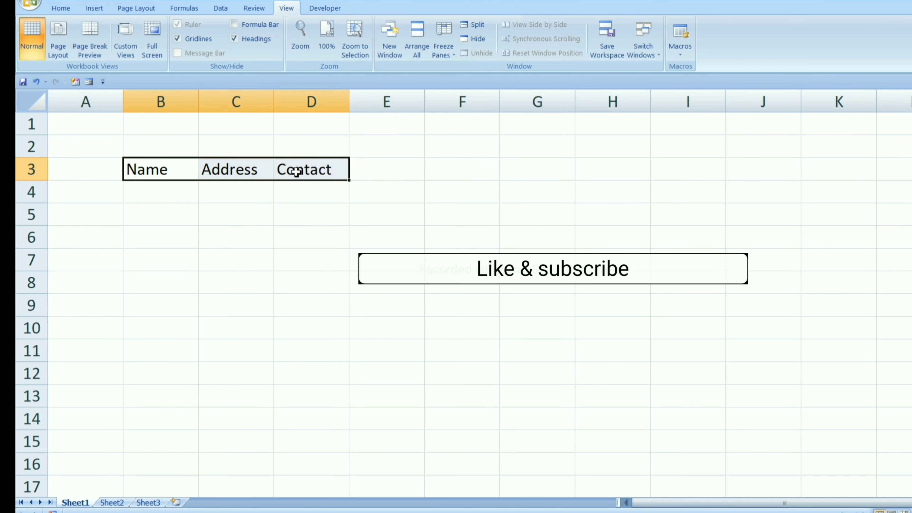
drag(156, 194, 287, 193)
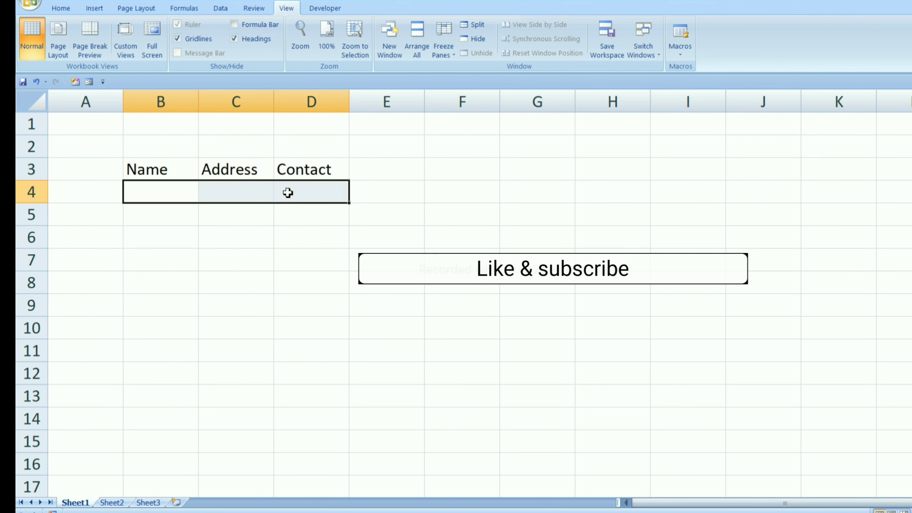
click(172, 194)
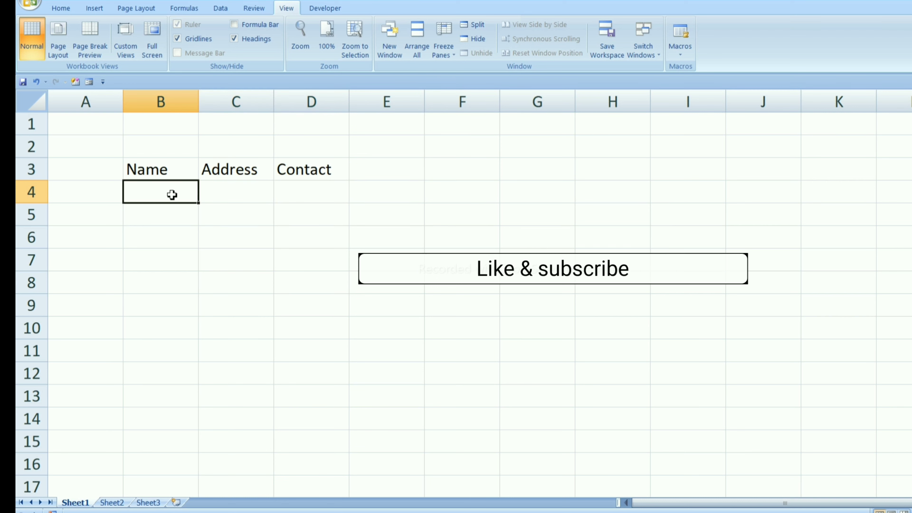
drag(151, 172, 306, 197)
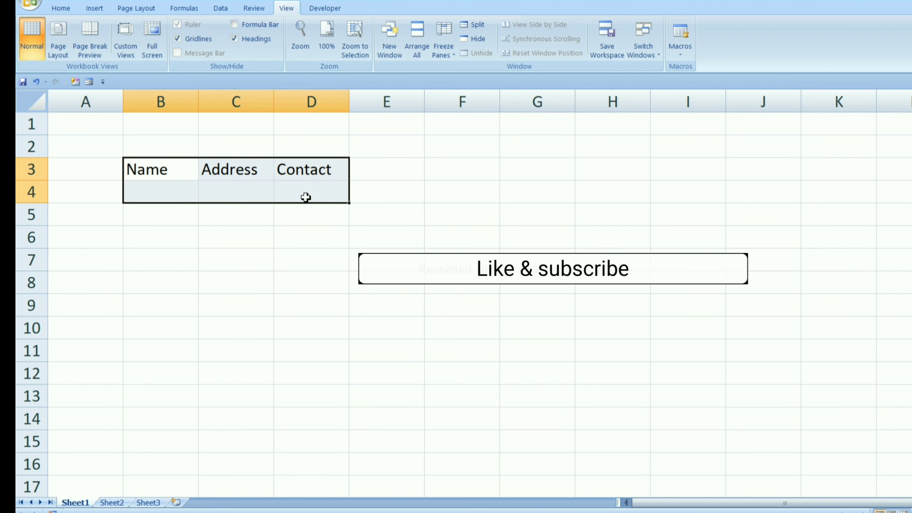
click(62, 8)
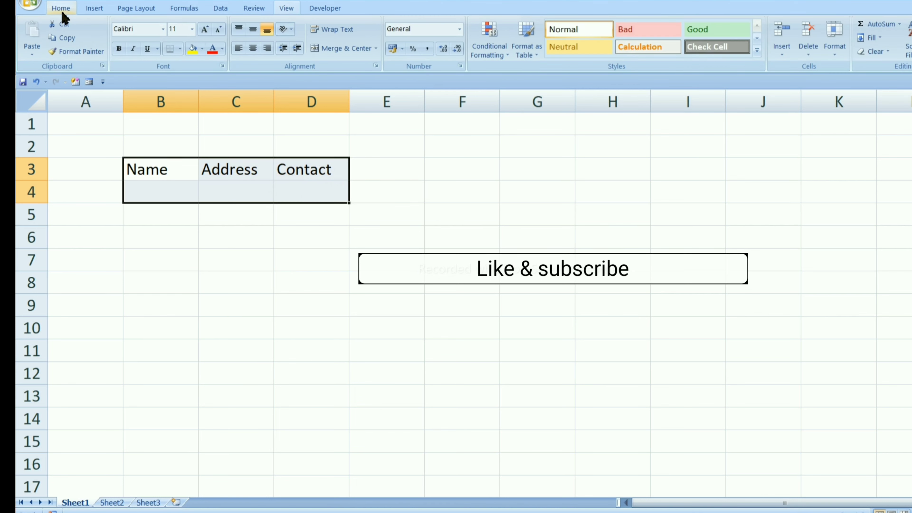
click(179, 48)
click(199, 150)
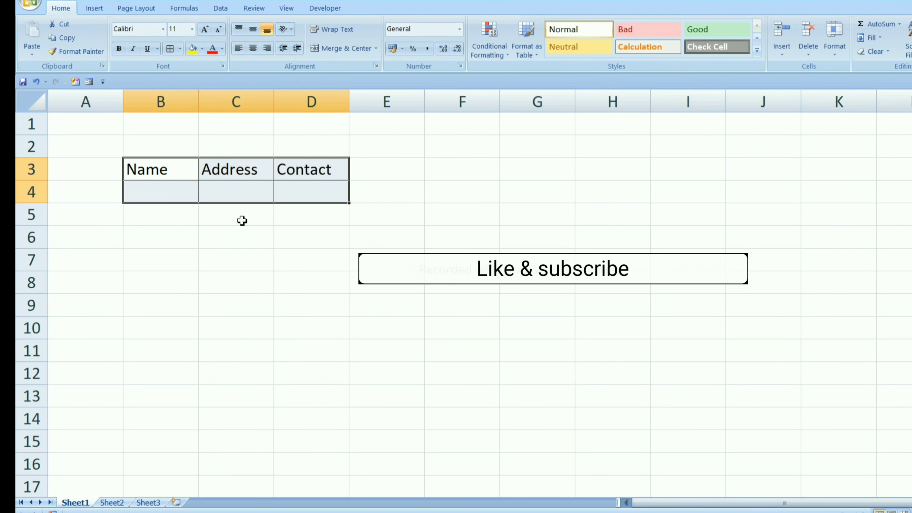
click(171, 198)
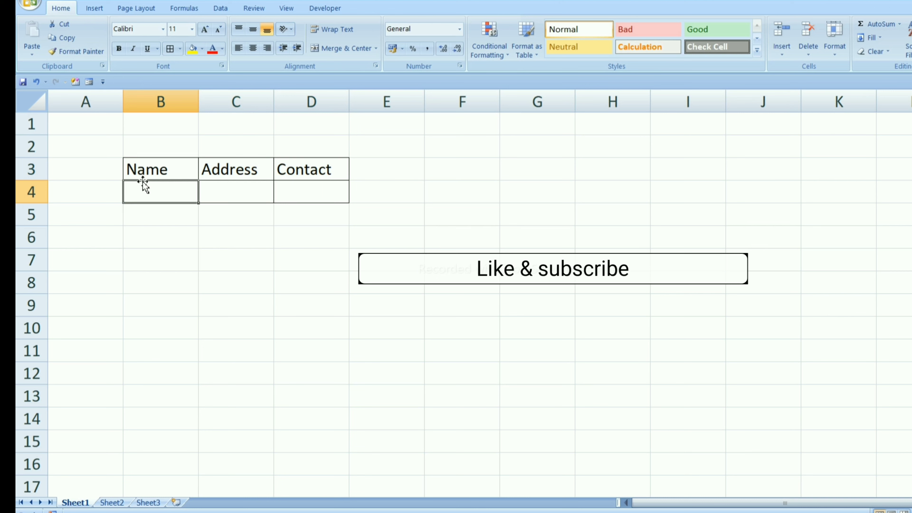
drag(132, 169, 323, 164)
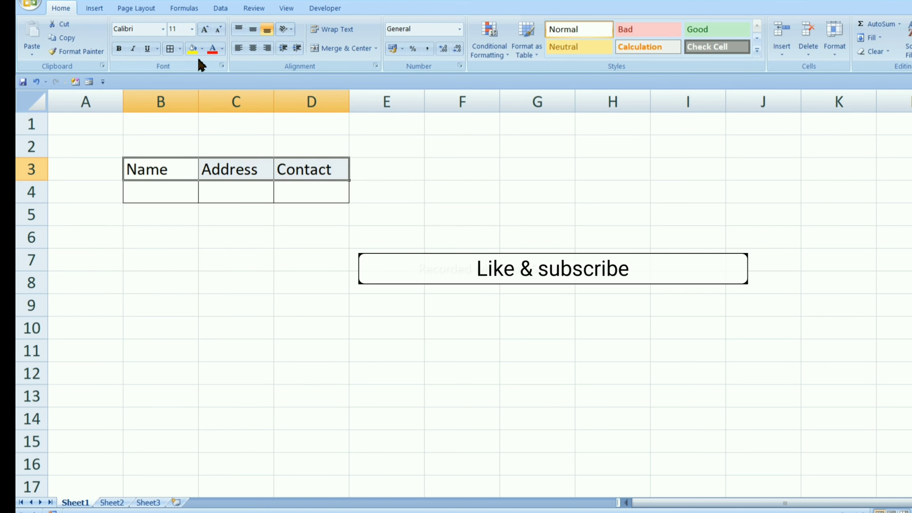
Step: Fill the headers B3:D3 dark blue with white text and shade the entry row B4:D4 grey
click(202, 48)
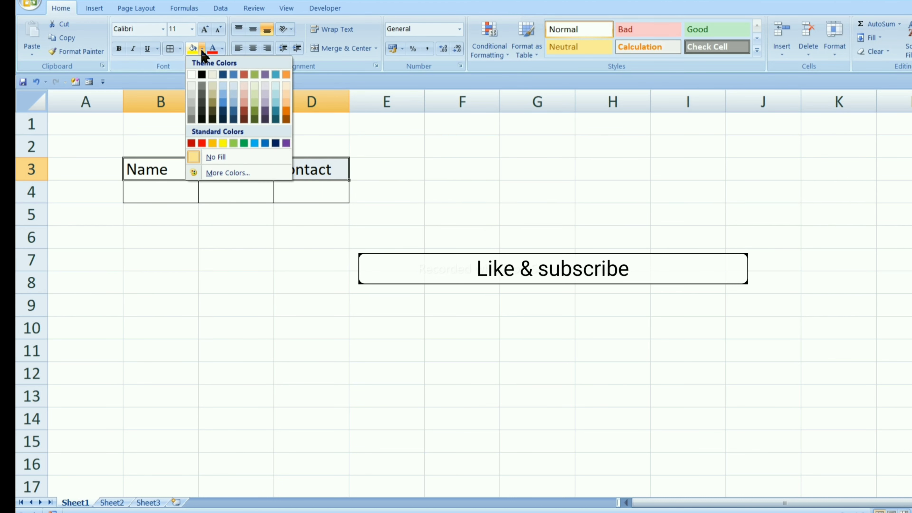
click(224, 75)
click(222, 49)
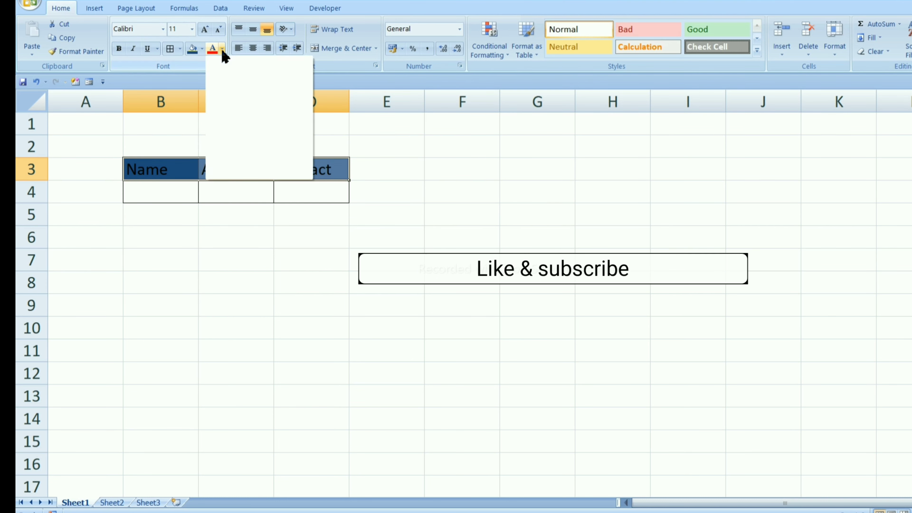
click(214, 87)
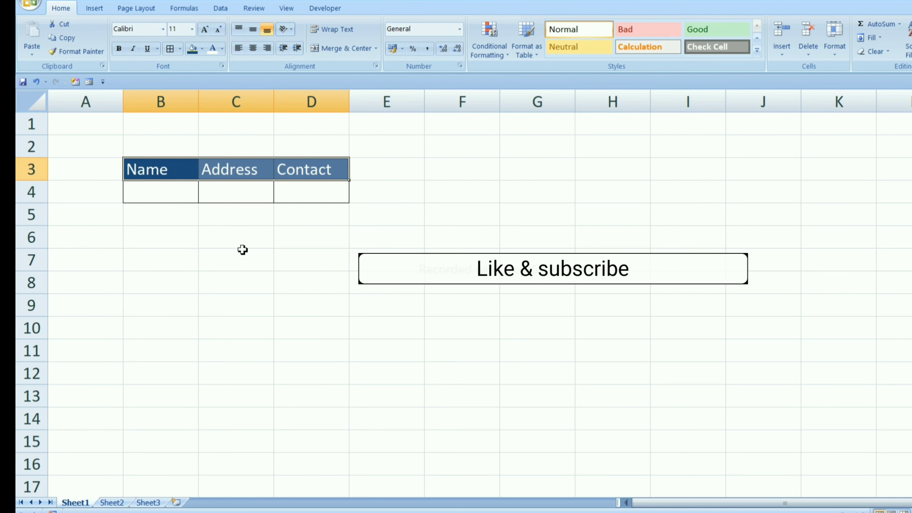
drag(153, 194, 316, 194)
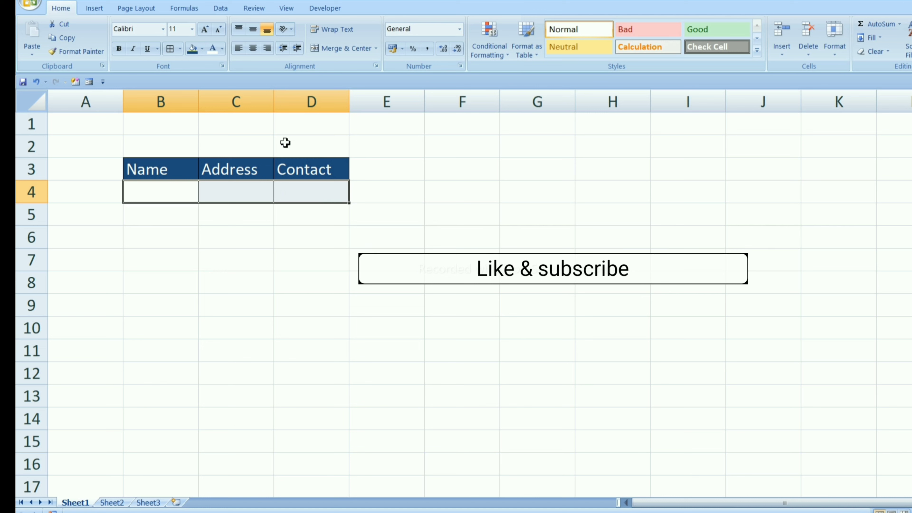
click(202, 49)
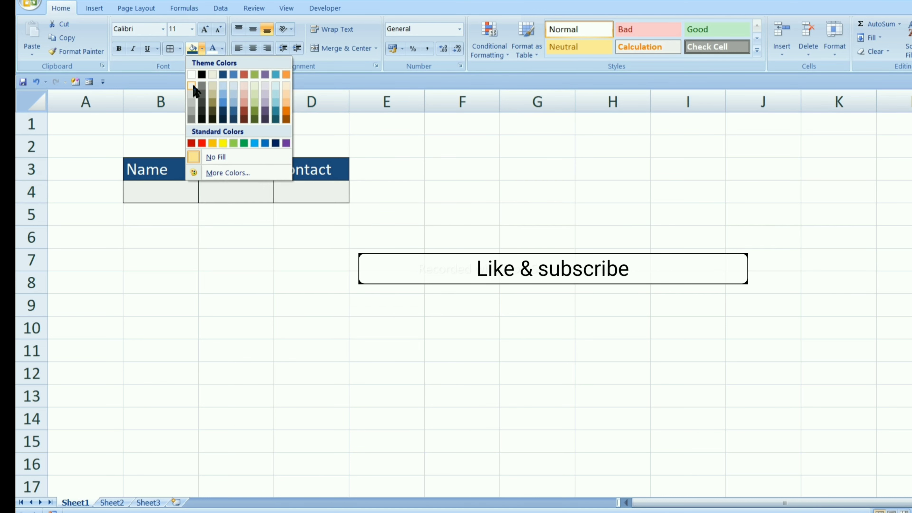
click(194, 94)
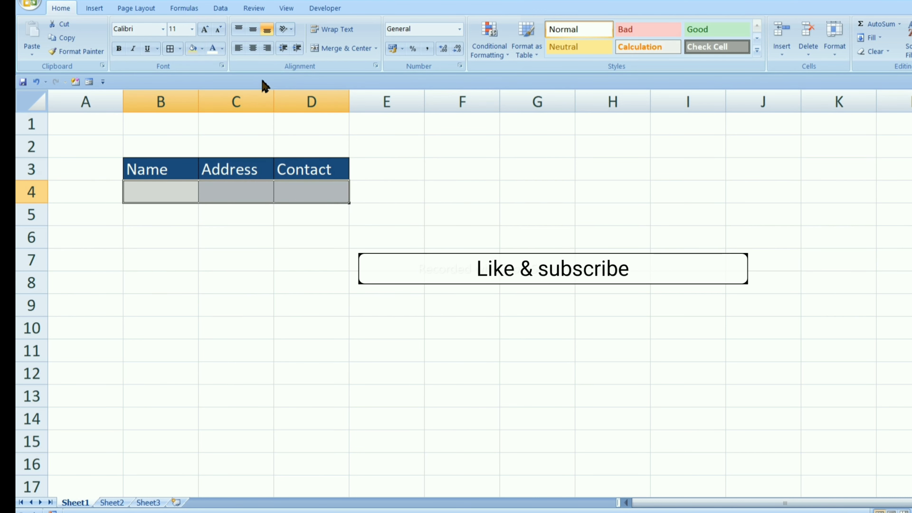
Step: Centre the text of B3:D4 both horizontally and vertically
drag(149, 167, 307, 188)
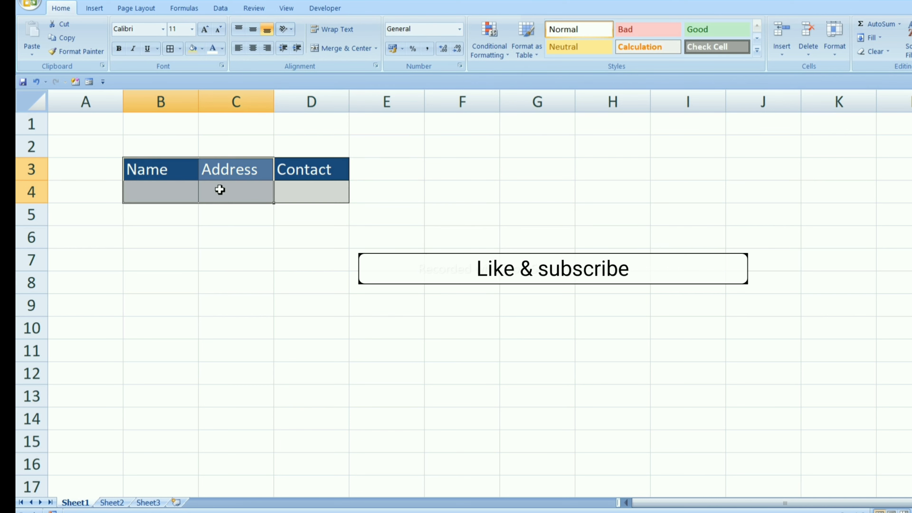
click(252, 48)
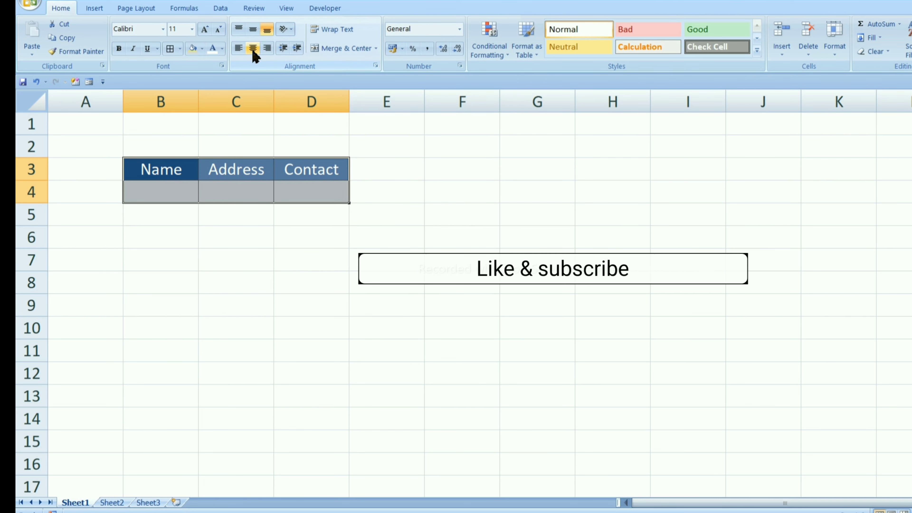
click(254, 30)
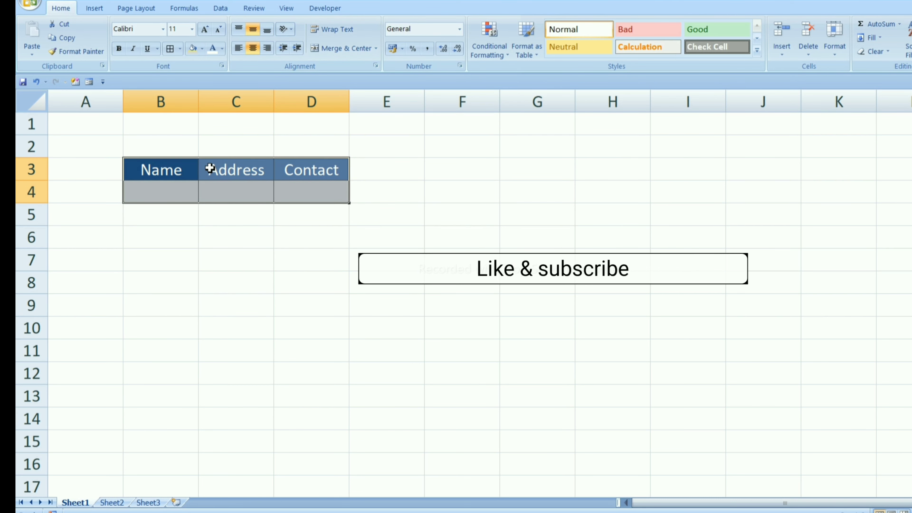
drag(178, 206, 262, 245)
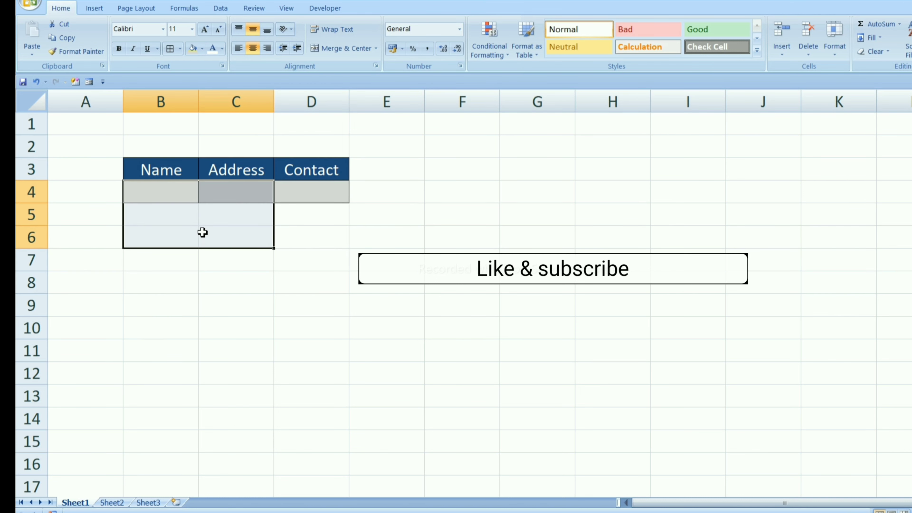
click(224, 235)
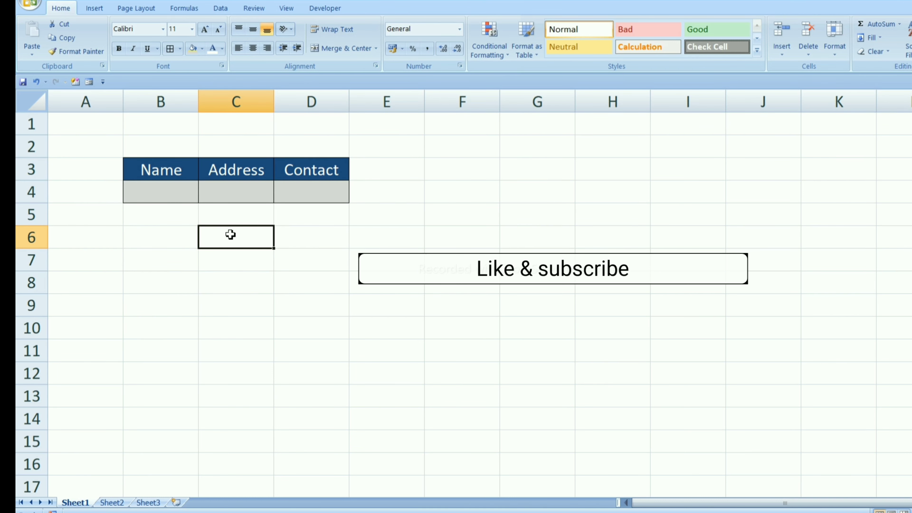
Step: Draw a rectangle below the table around C6 and give it a red shape style
click(93, 9)
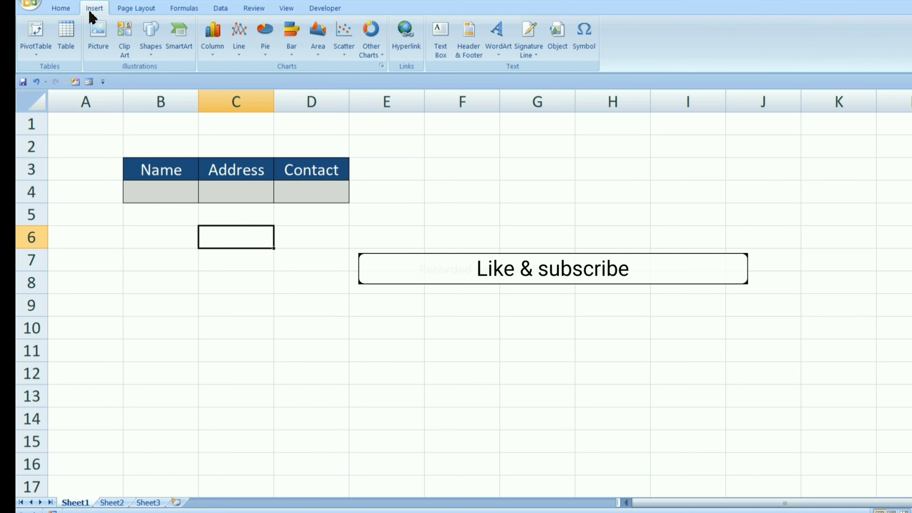
click(150, 61)
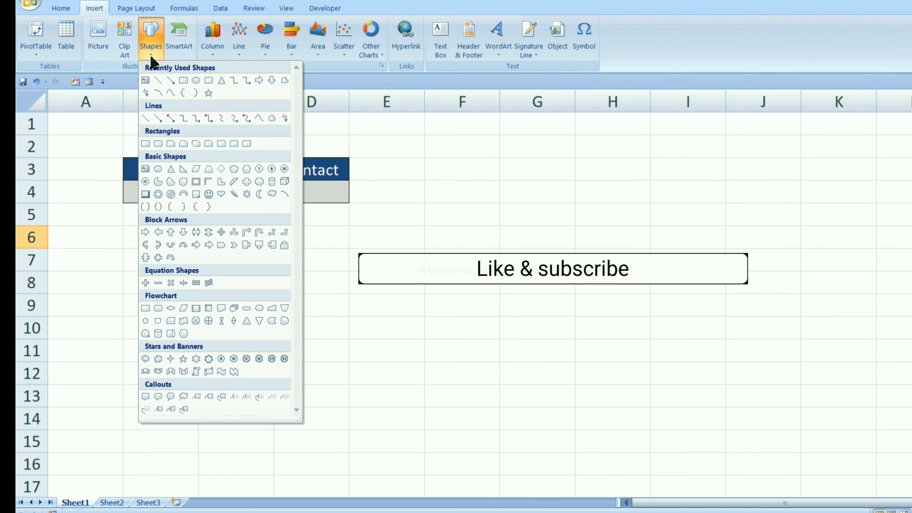
click(184, 82)
drag(185, 229, 268, 253)
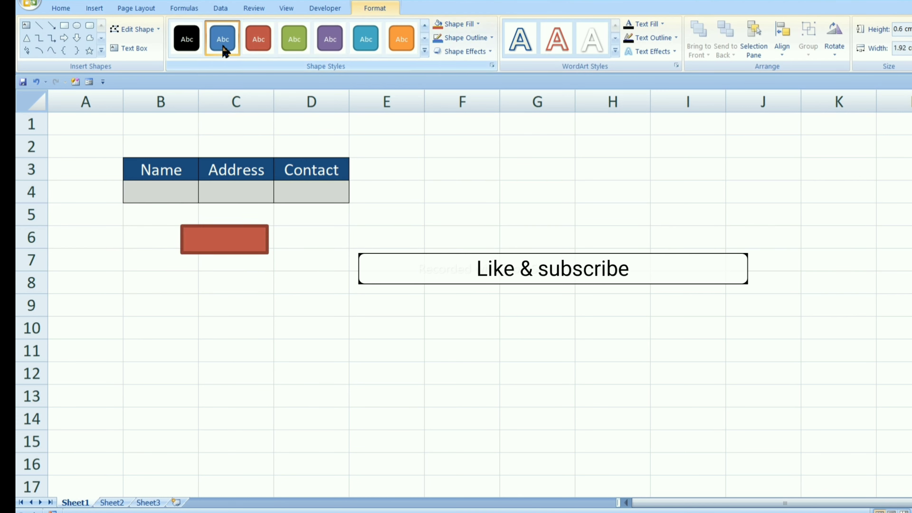
click(424, 52)
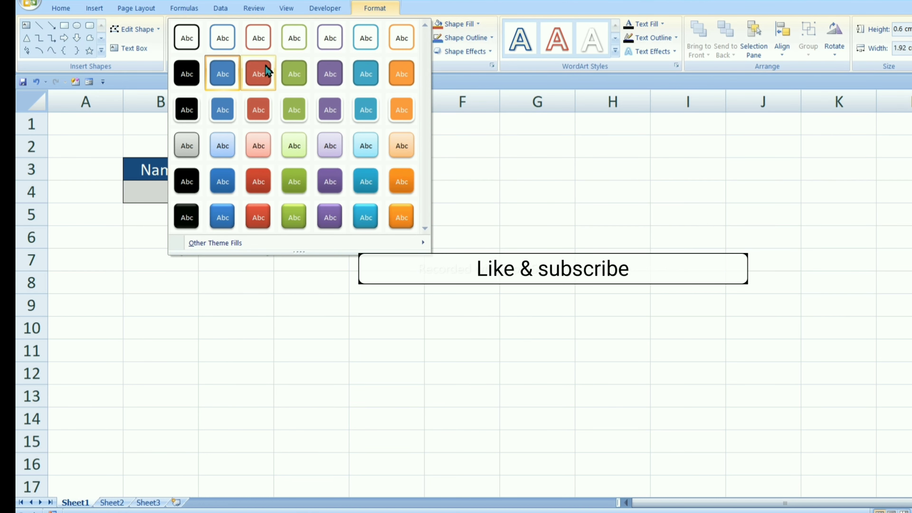
click(261, 86)
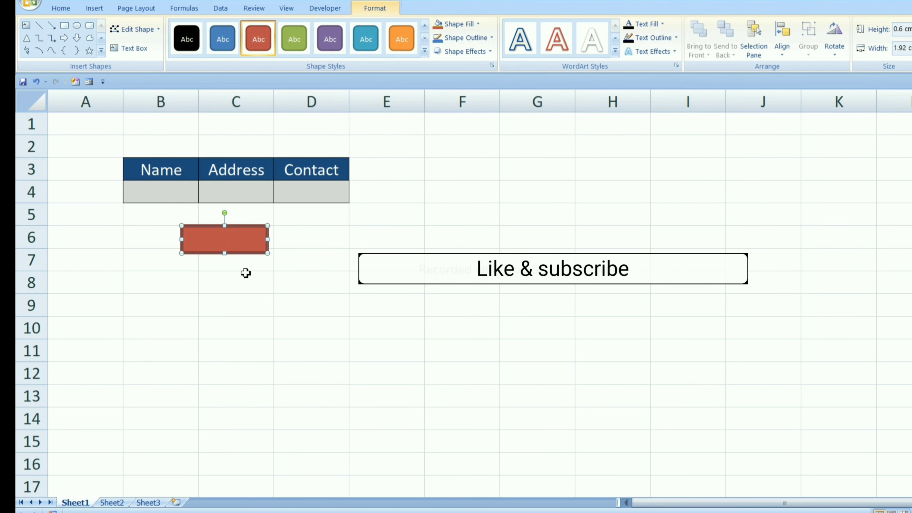
Step: Label the rectangle SAVE DATA in capital letters
right_click(217, 239)
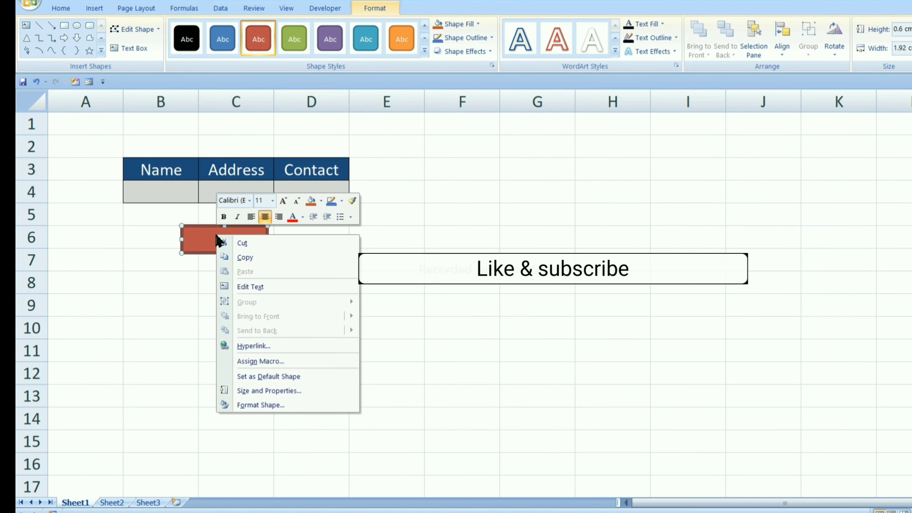
click(246, 287)
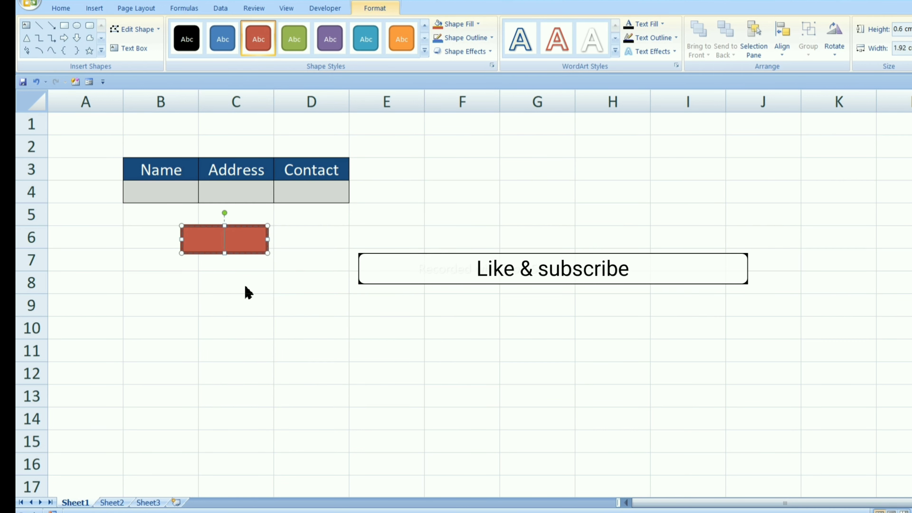
key(Caps_Lock)
text(VE)
text( DATA)
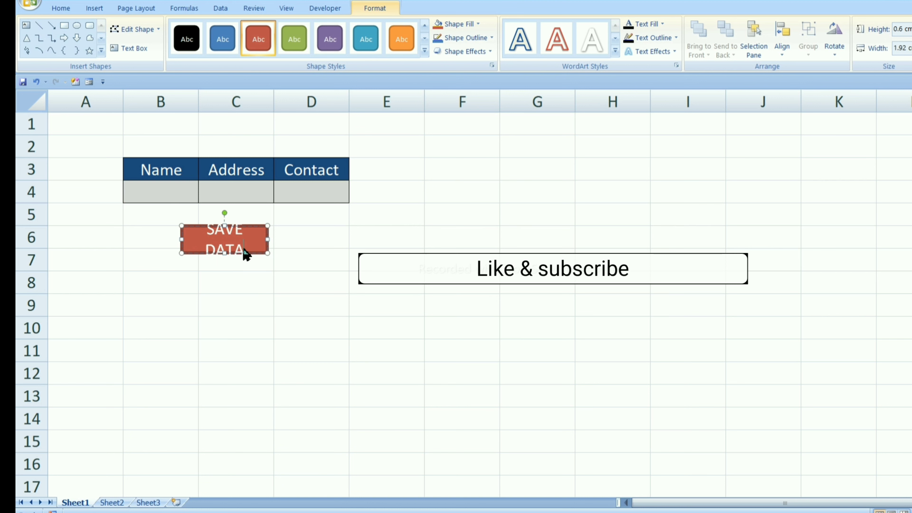
Step: Adjust the SAVE DATA font size so the label fits on one line
drag(244, 252, 207, 226)
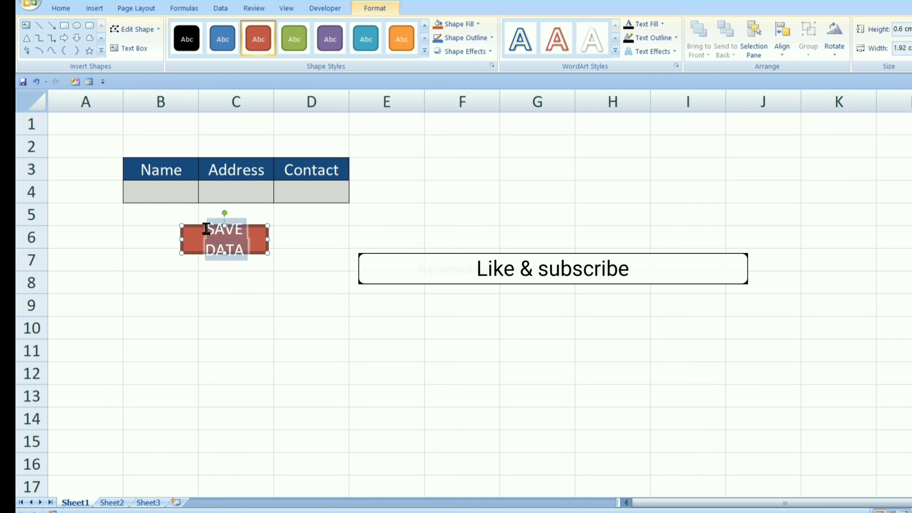
click(61, 8)
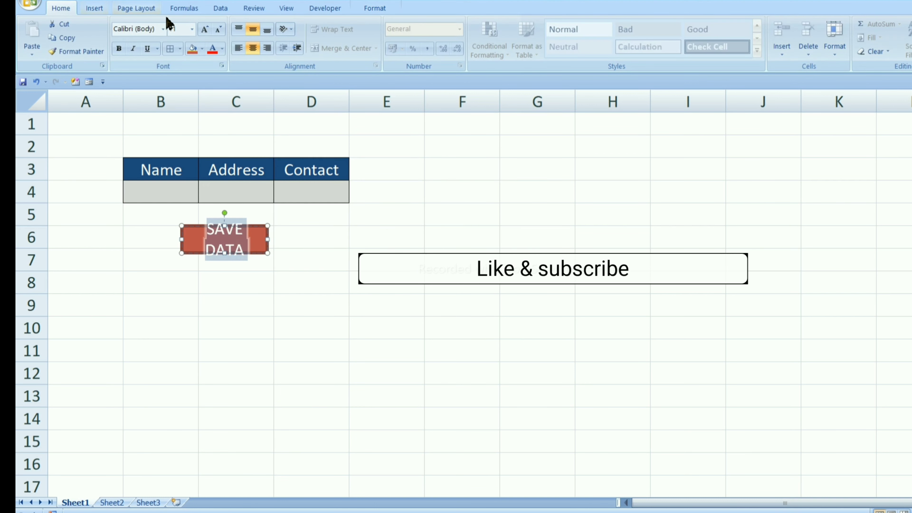
click(221, 29)
click(221, 29)
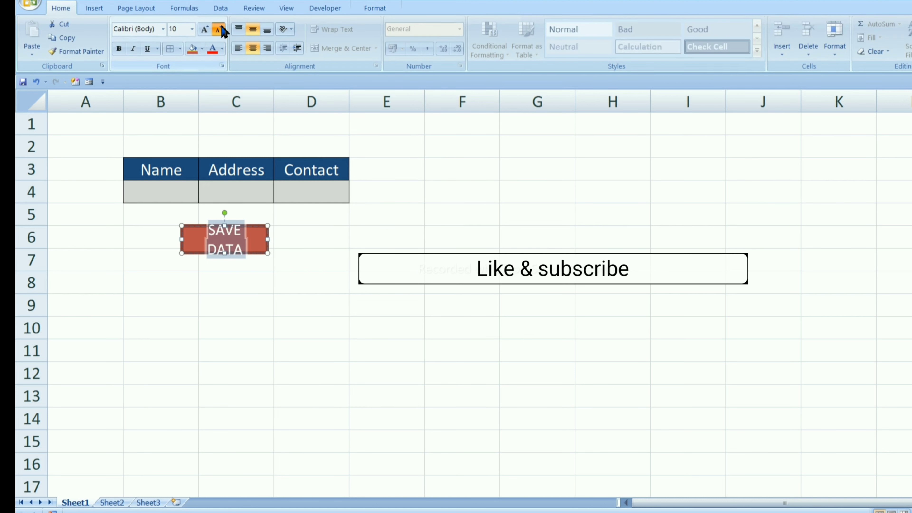
click(221, 29)
click(221, 29)
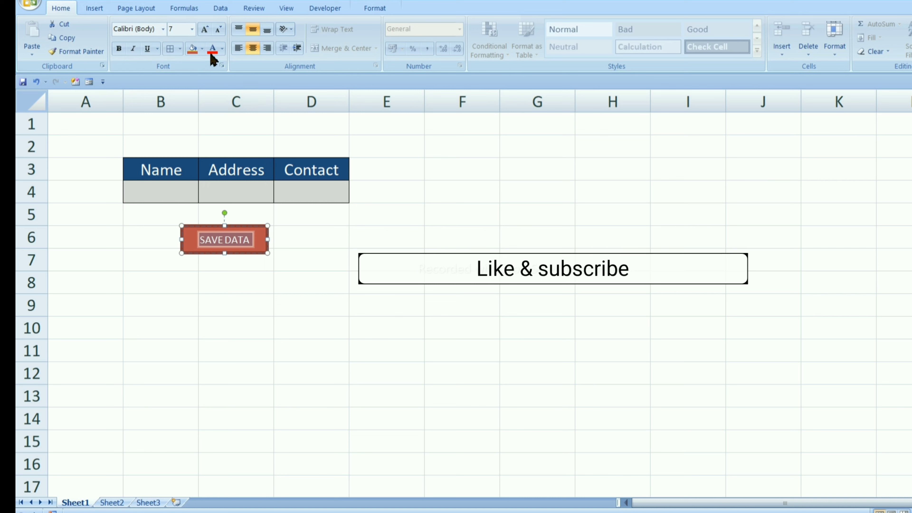
click(204, 29)
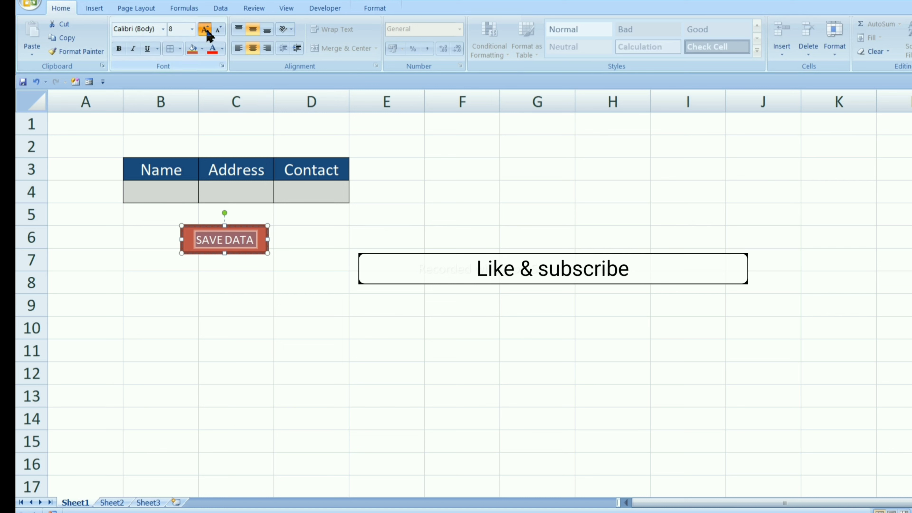
click(204, 29)
click(220, 30)
click(337, 276)
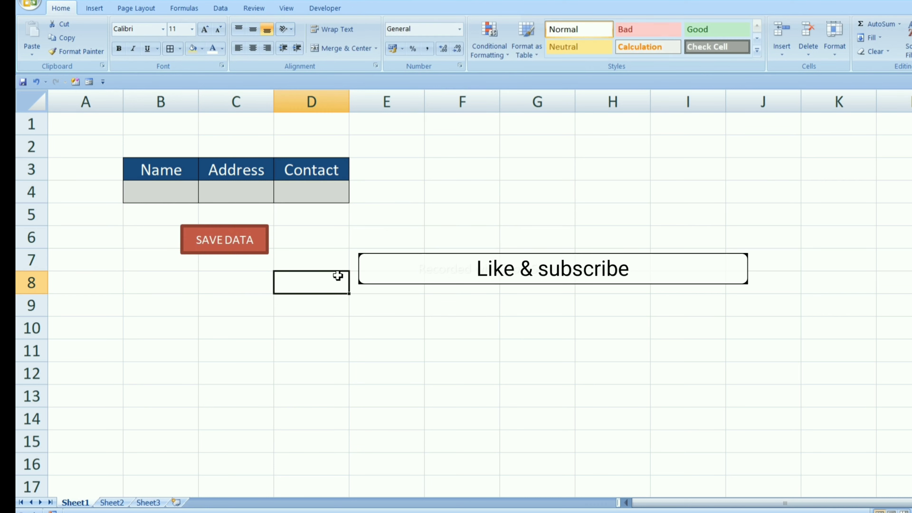
Step: Make the SAVE DATA label bold and copy the header cells B3:D3
click(222, 241)
drag(255, 241, 194, 240)
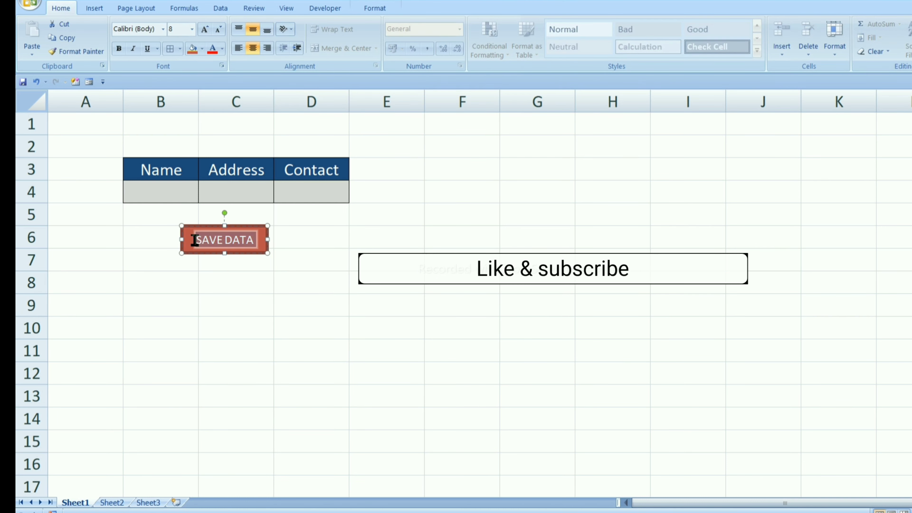
click(118, 49)
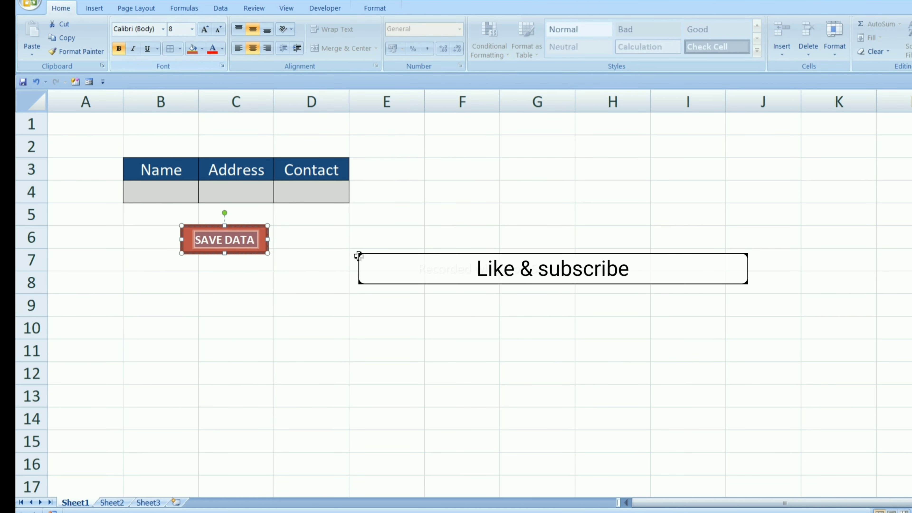
click(316, 253)
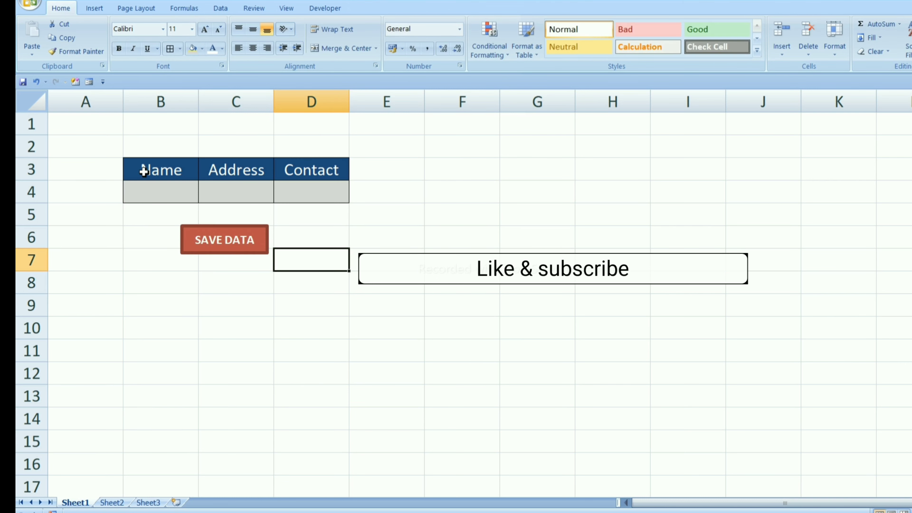
drag(144, 171, 304, 165)
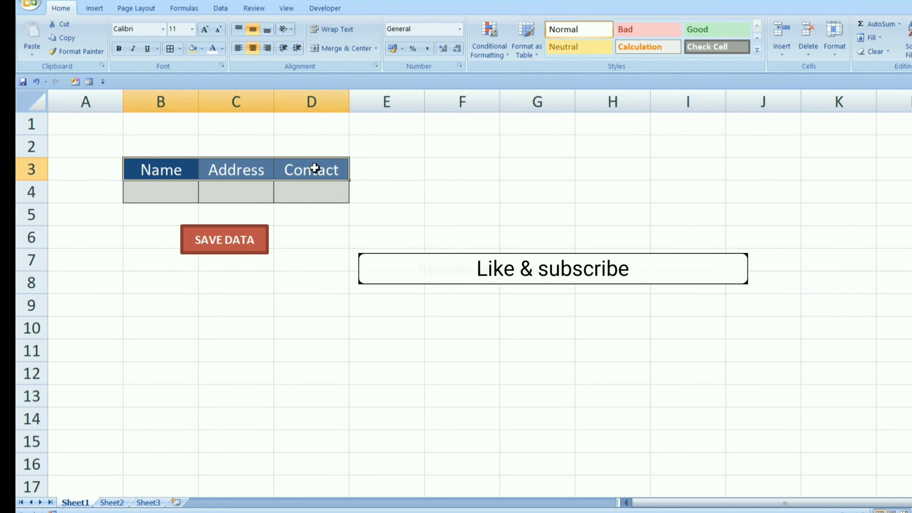
key(ctrl+c)
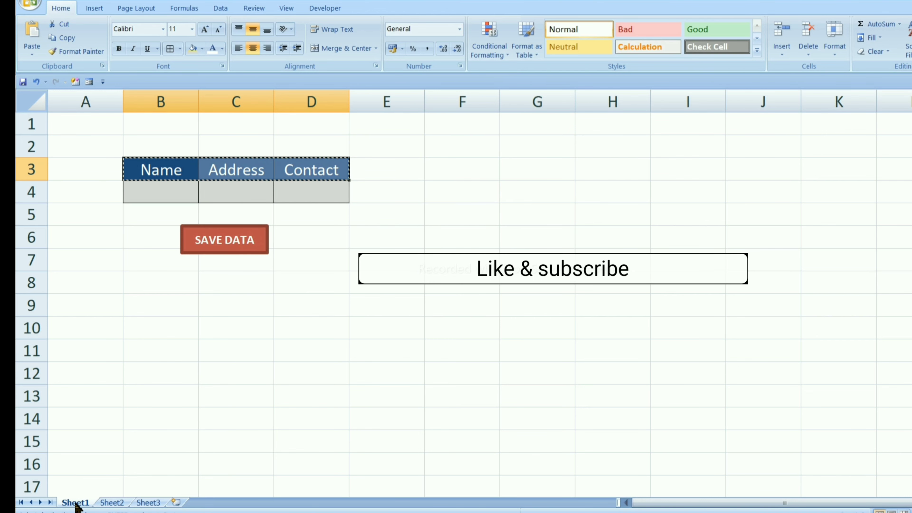
Step: Paste the header row into Sheet2 at B3, widen columns B–D, and apply All Borders to B3:D4
click(112, 503)
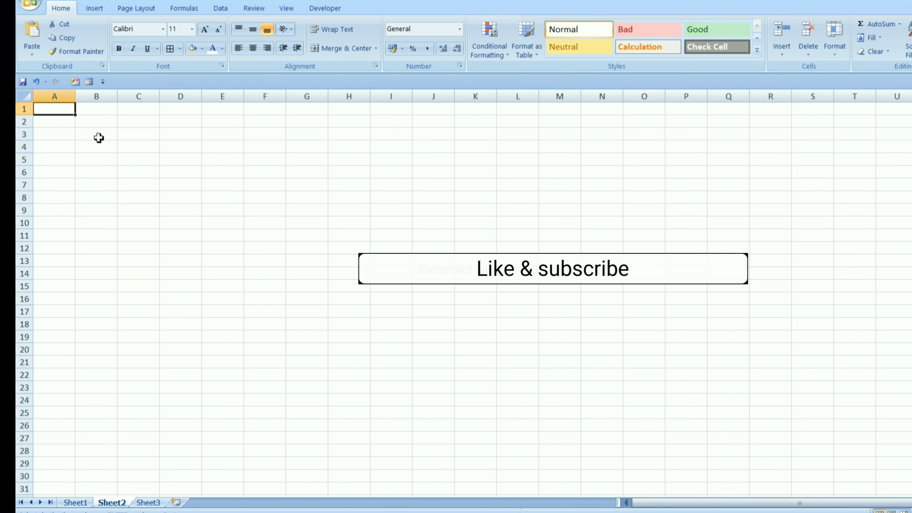
click(93, 134)
key(ctrl+v)
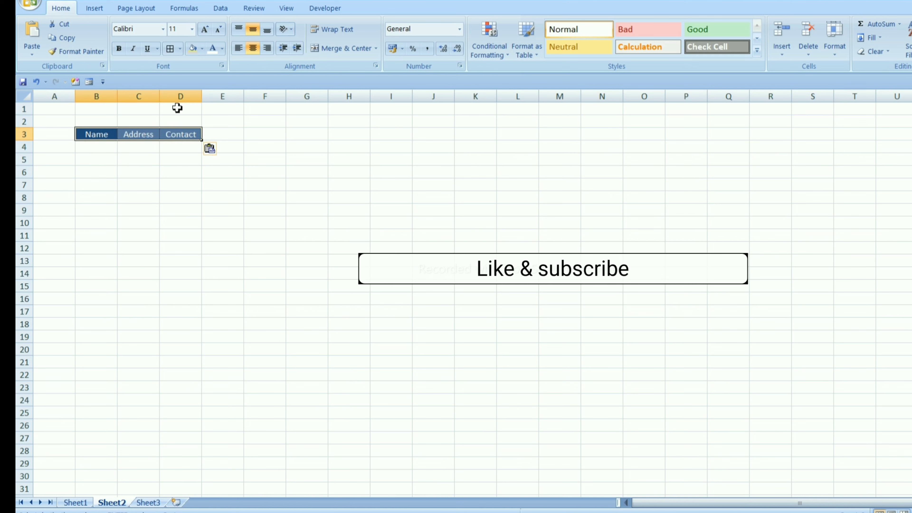
drag(117, 97, 372, 97)
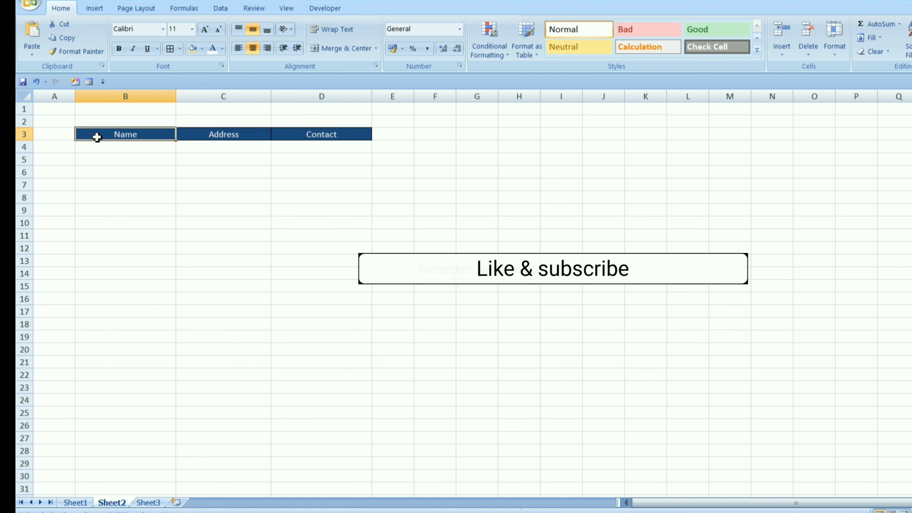
drag(97, 137, 352, 146)
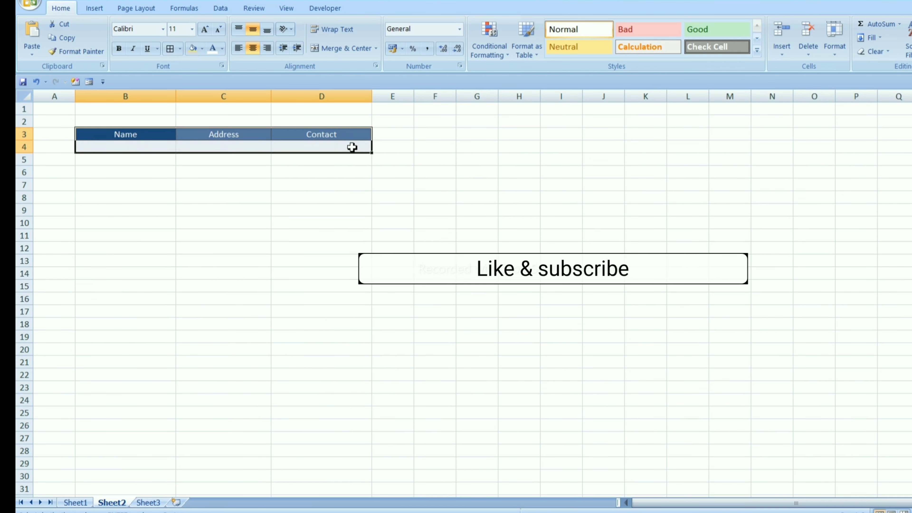
click(179, 50)
click(188, 152)
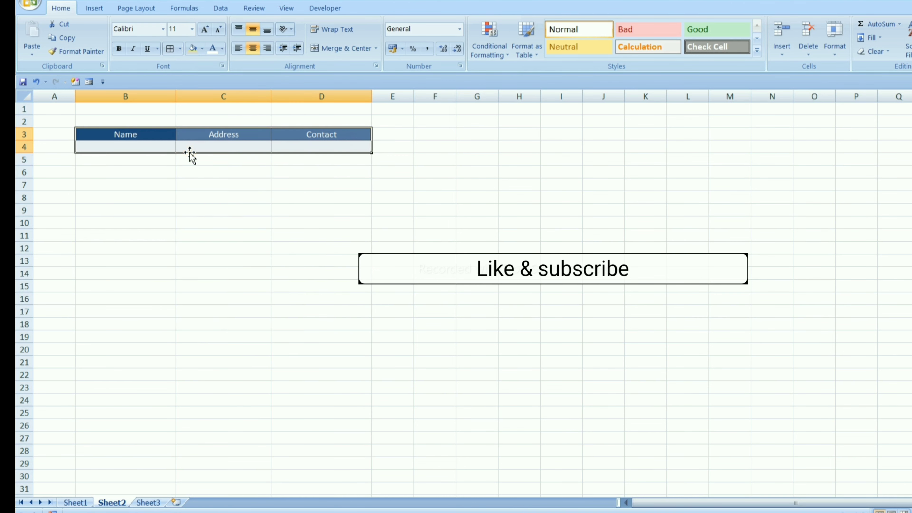
click(110, 148)
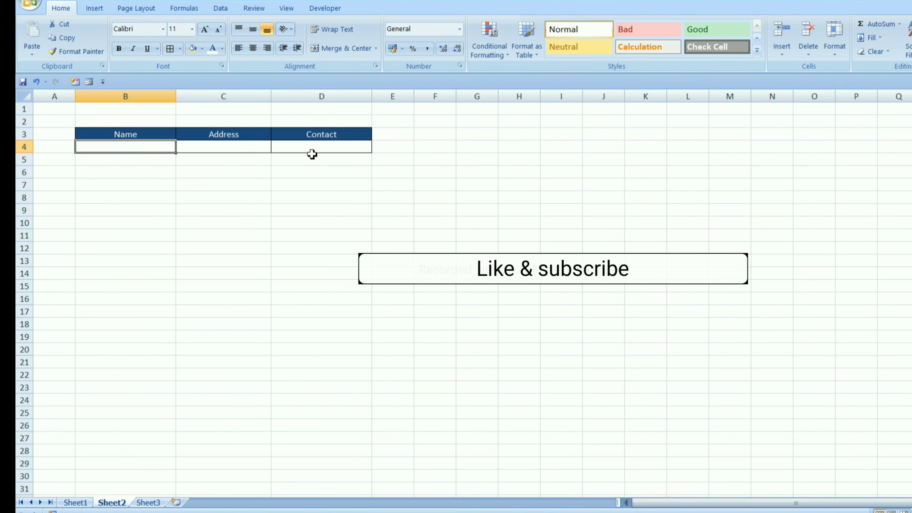
Step: On Sheet1, enter a sample name, address and contact number in B4, C4 and D4
click(75, 503)
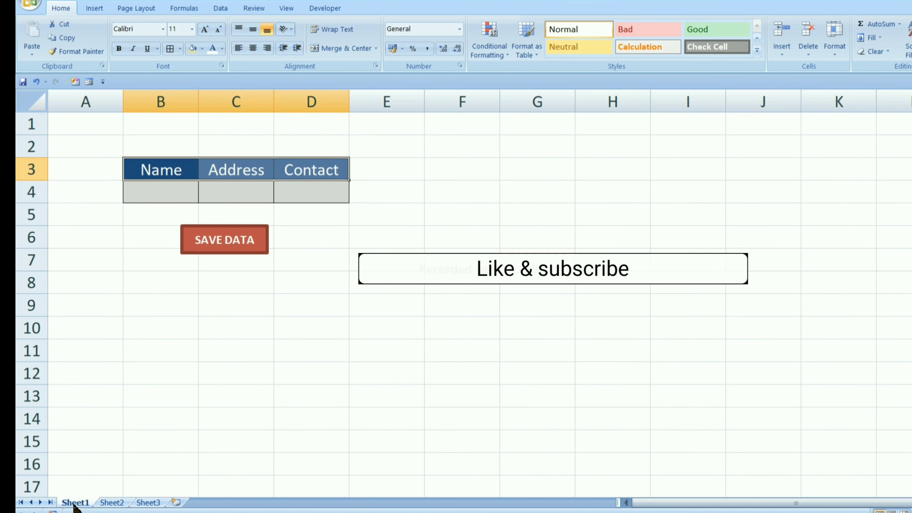
click(404, 151)
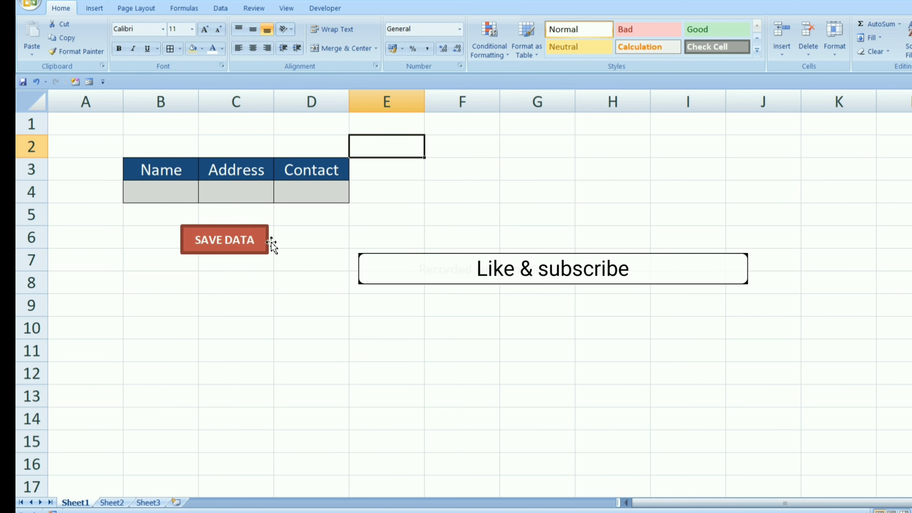
click(163, 198)
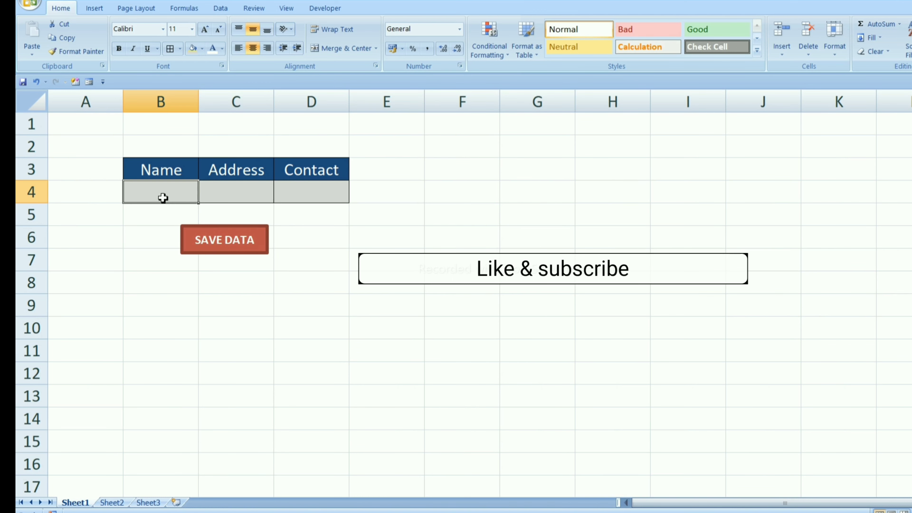
text(DE)
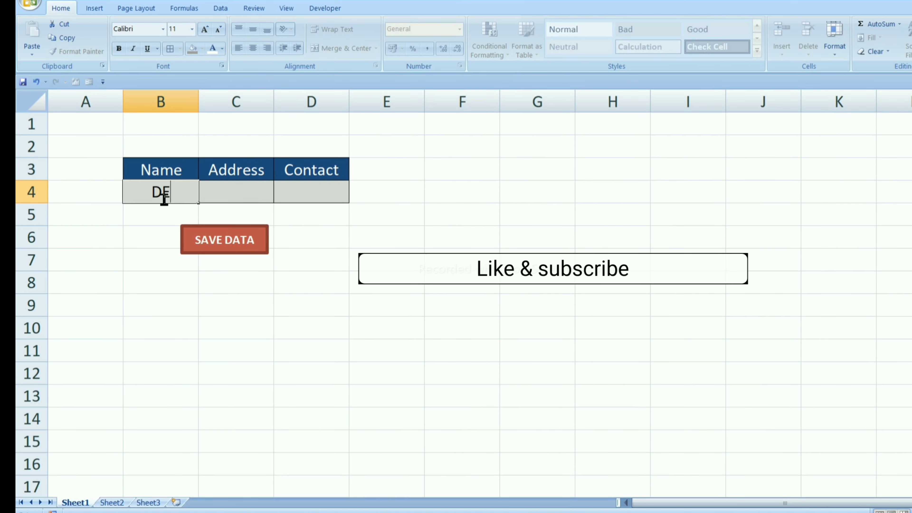
text(E)
key(BackSpace)
key(BackSpace)
key(BackSpace)
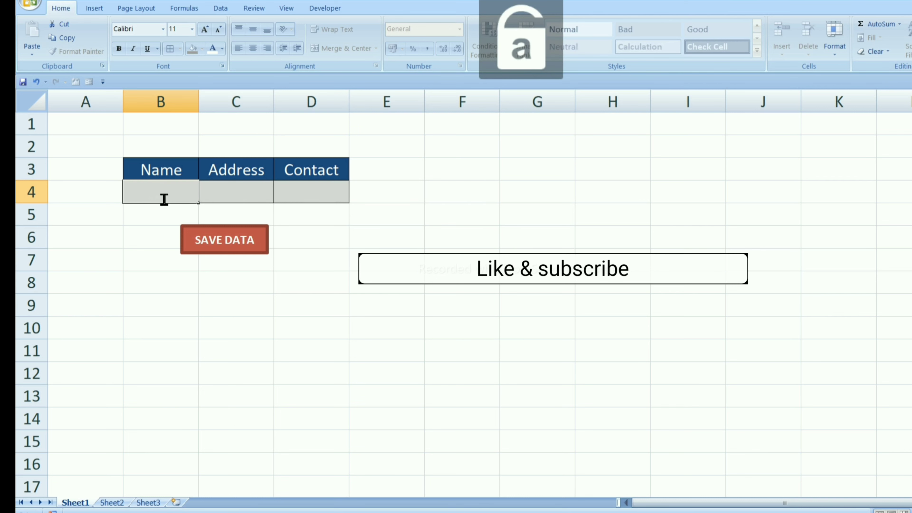
text(deepak)
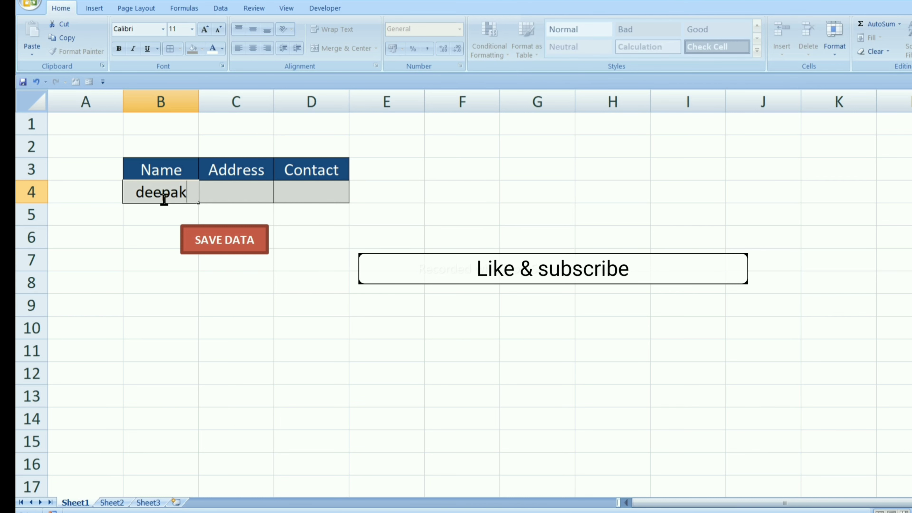
key(Tab)
text(de)
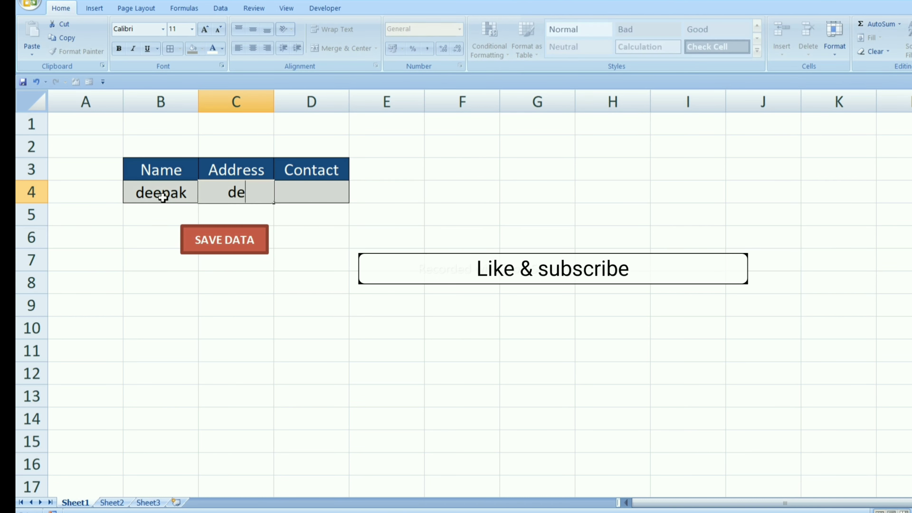
text(lhi)
key(Tab)
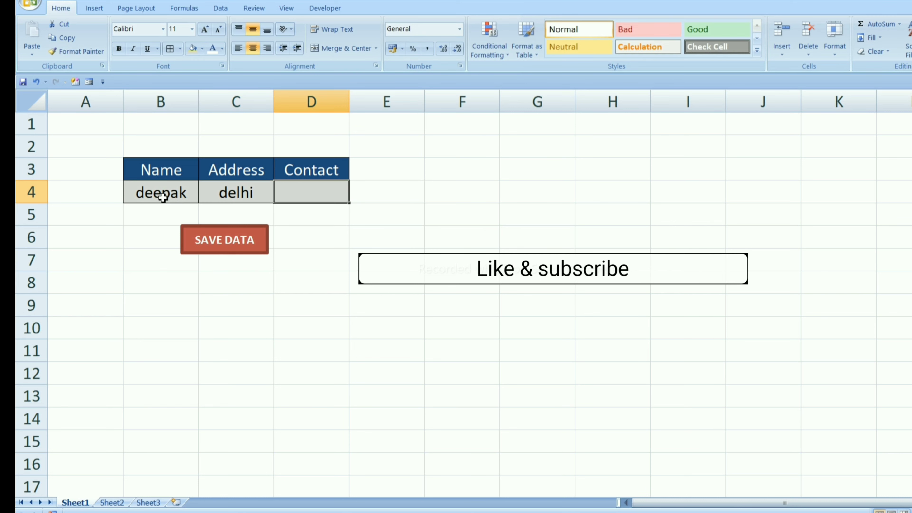
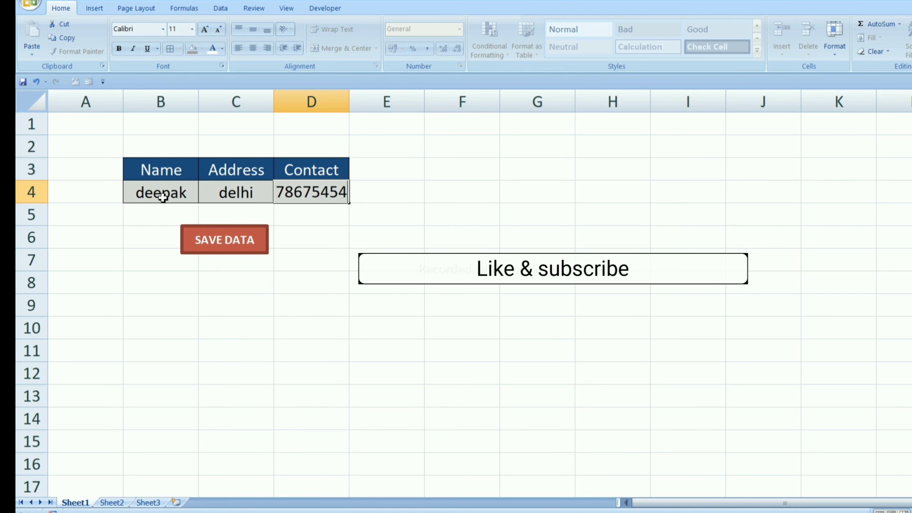
click(393, 277)
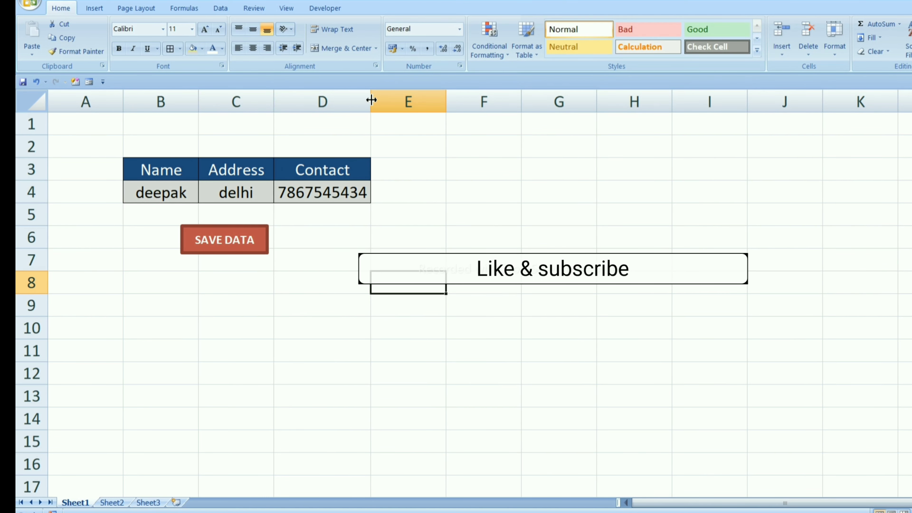
Step: Widen column D to fit the number and decrease the font size of B4:D4
drag(371, 101, 382, 101)
drag(144, 196, 350, 189)
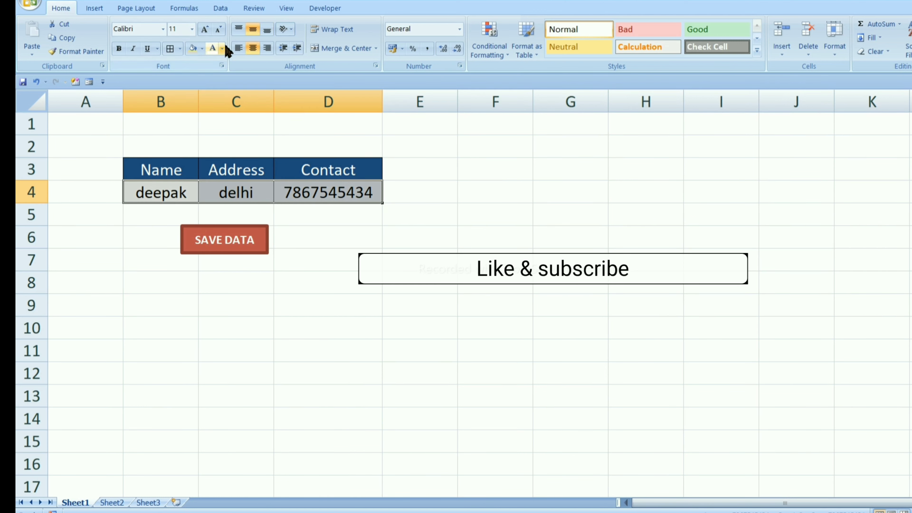
click(219, 29)
click(335, 264)
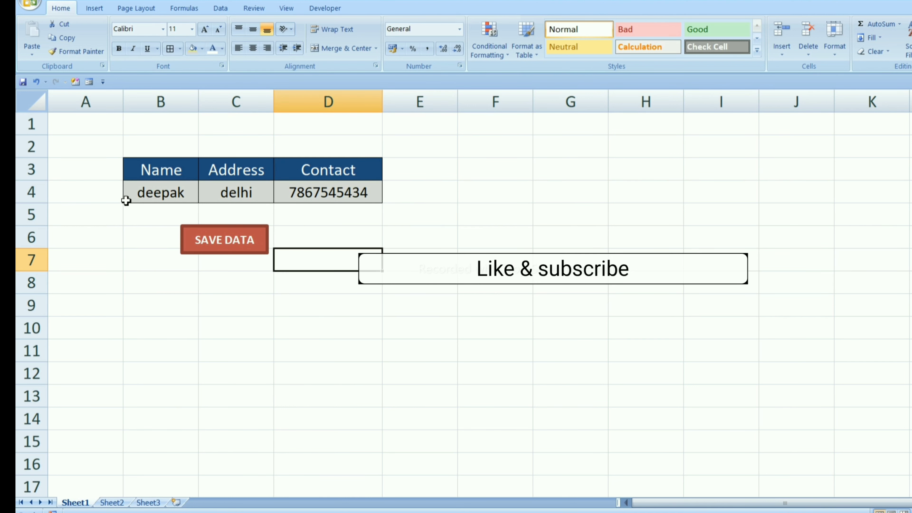
click(244, 297)
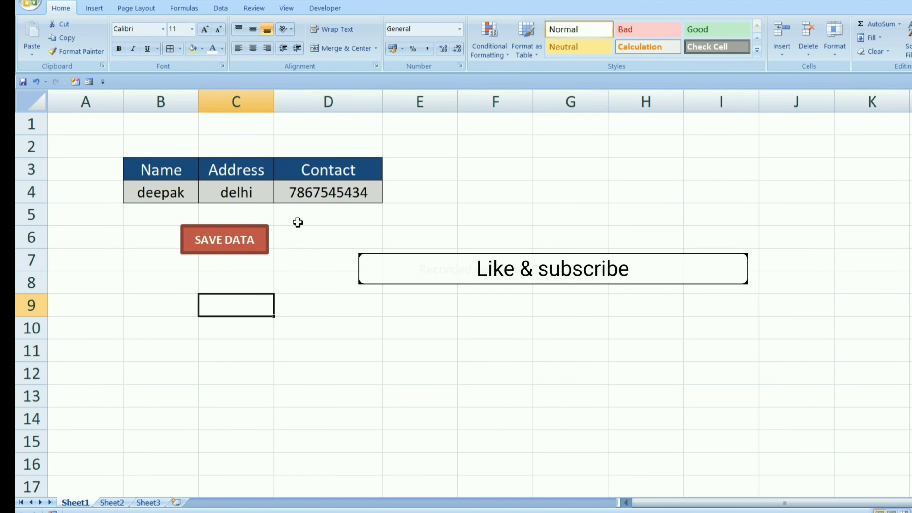
Step: Enable 'Show Developer tab in the Ribbon' under Excel Options > Popular and confirm with OK
click(433, 179)
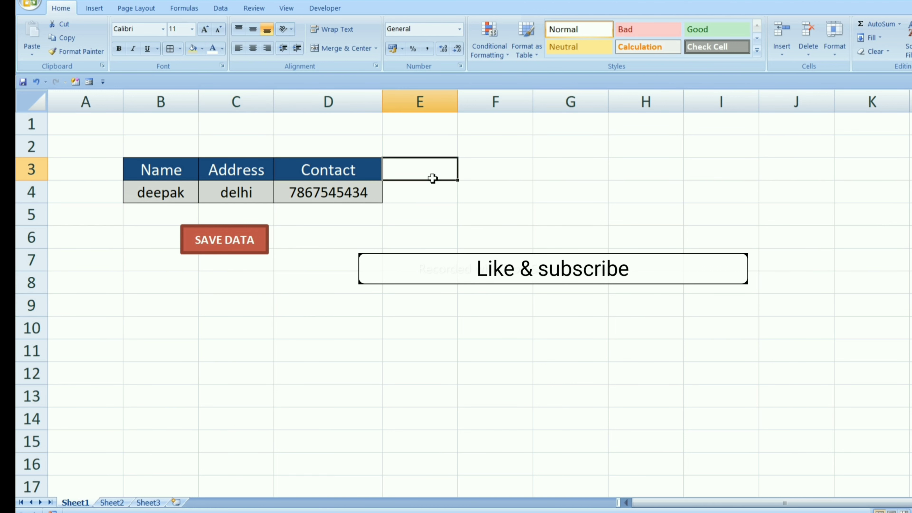
click(325, 9)
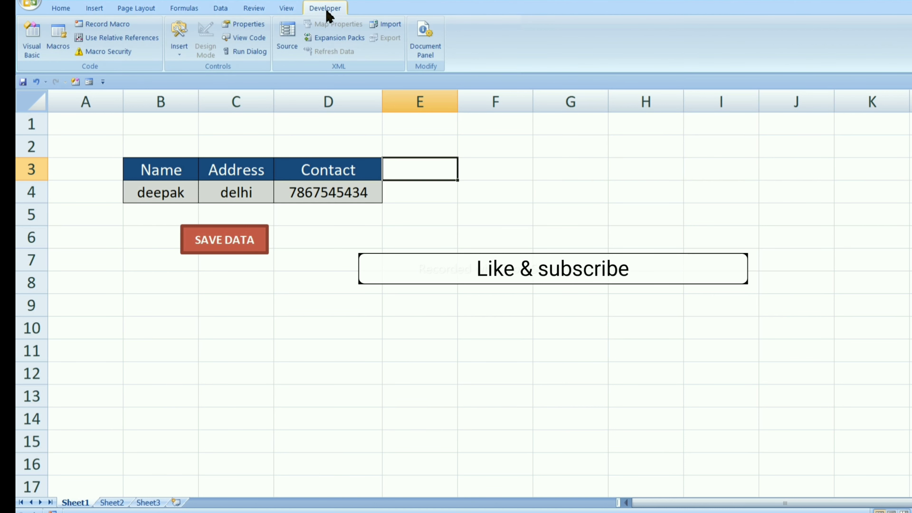
click(30, 4)
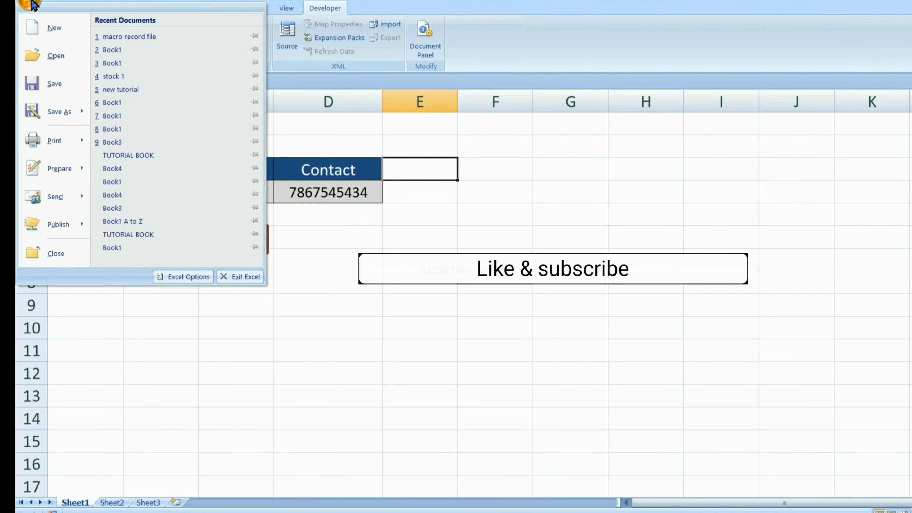
click(188, 277)
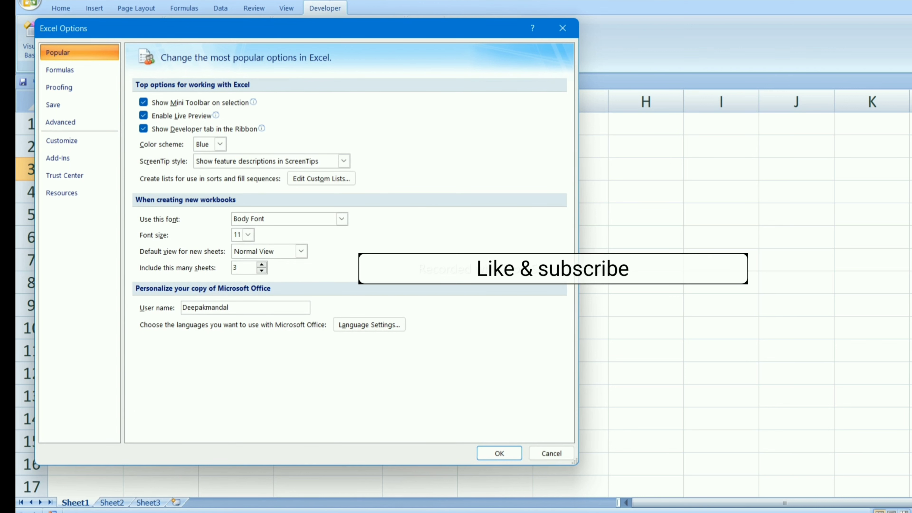
click(146, 129)
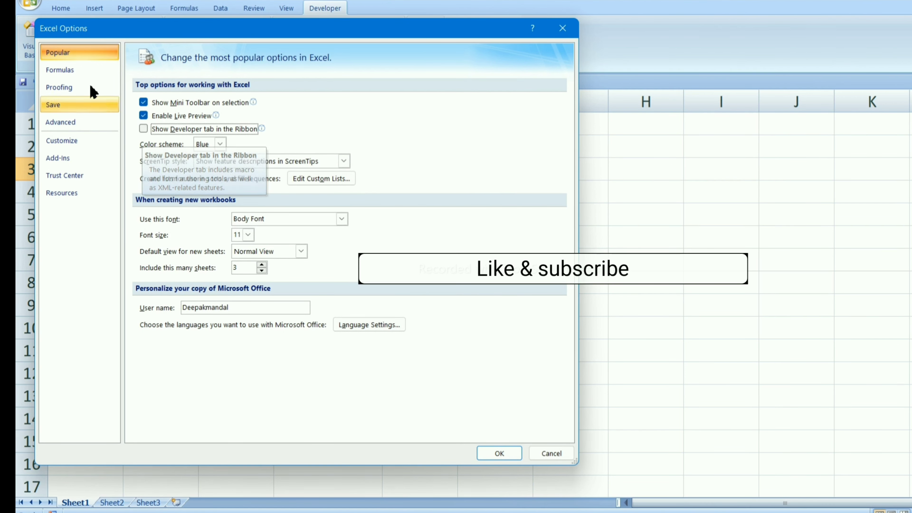
click(64, 54)
click(59, 74)
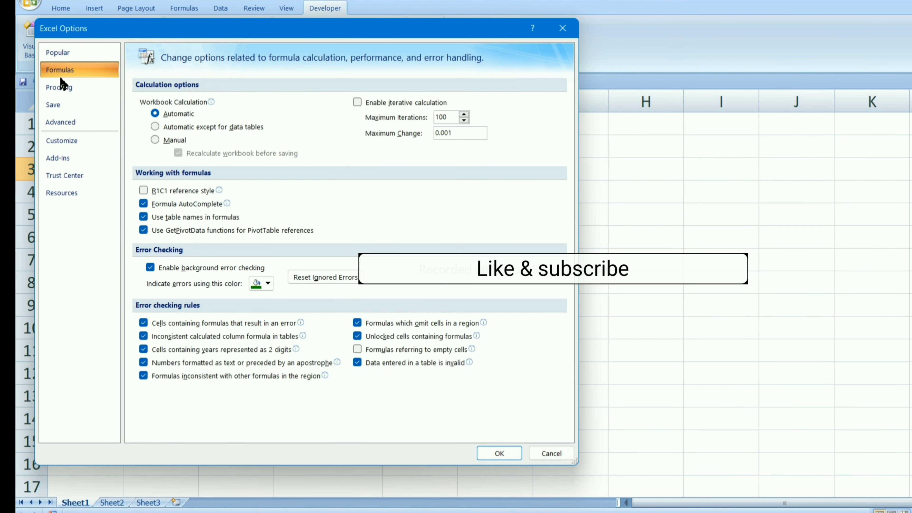
click(60, 89)
click(57, 56)
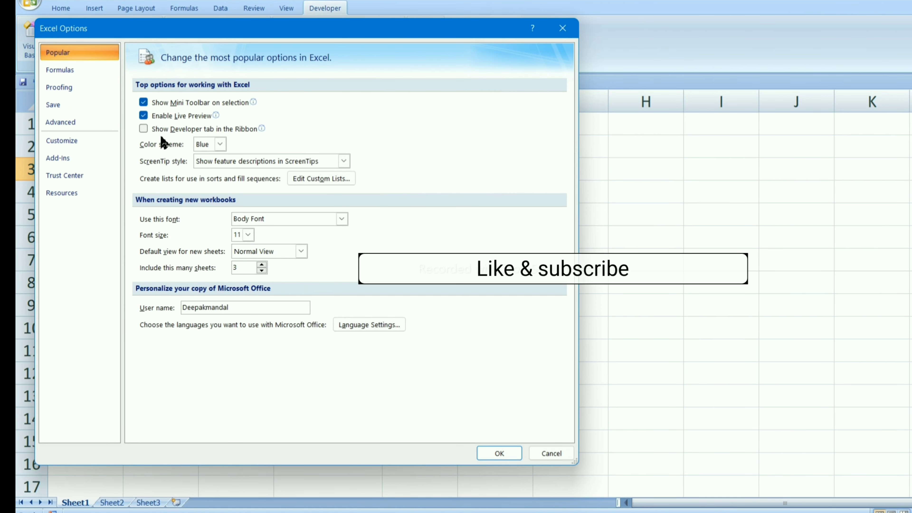
click(144, 130)
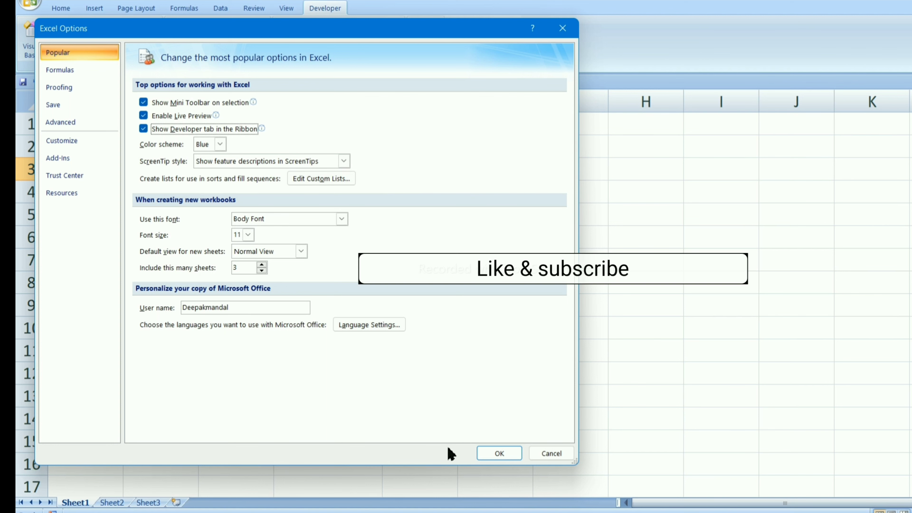
click(500, 454)
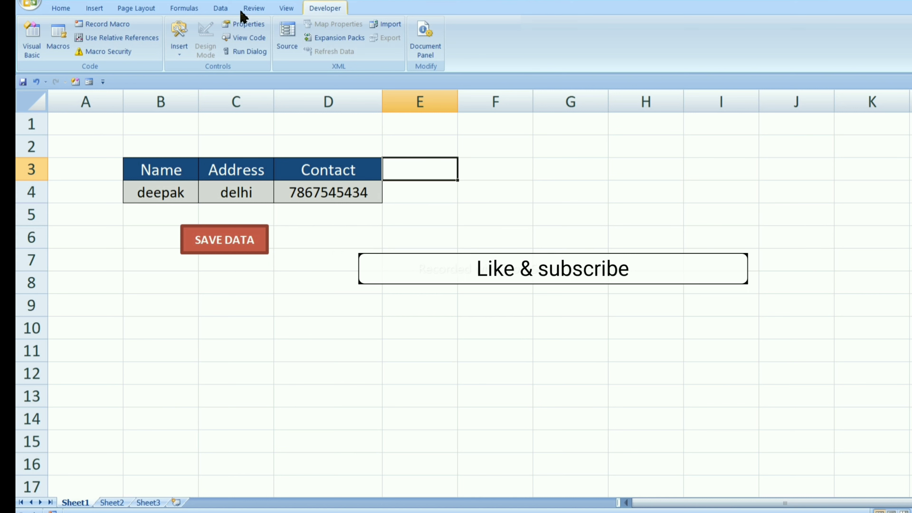
Step: Begin recording Macro1 with shortcut Ctrl+K, stored in the Personal Macro Workbook
click(107, 25)
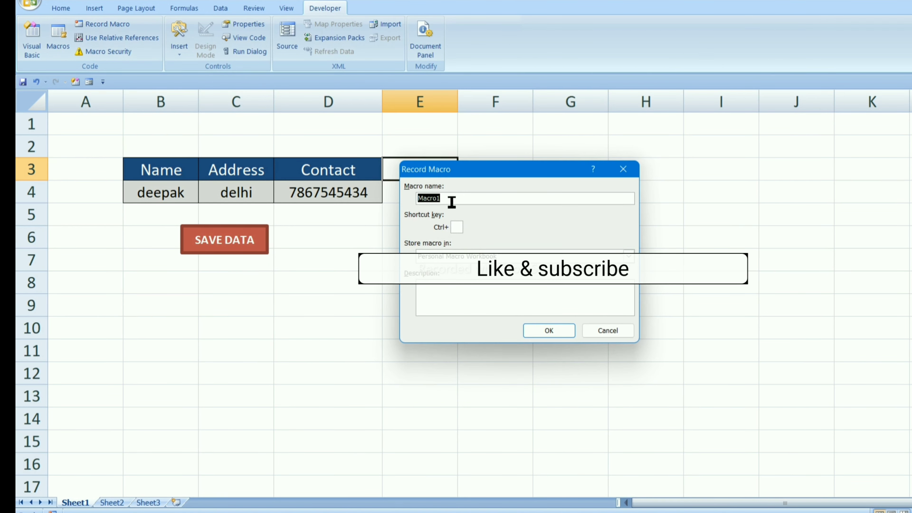
click(450, 199)
drag(447, 201, 412, 204)
click(448, 200)
click(459, 231)
text(k)
click(507, 257)
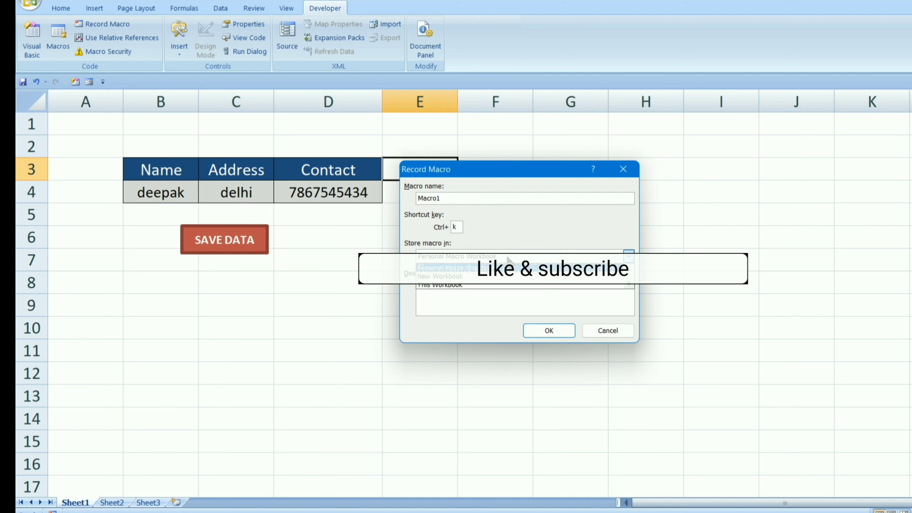
click(437, 266)
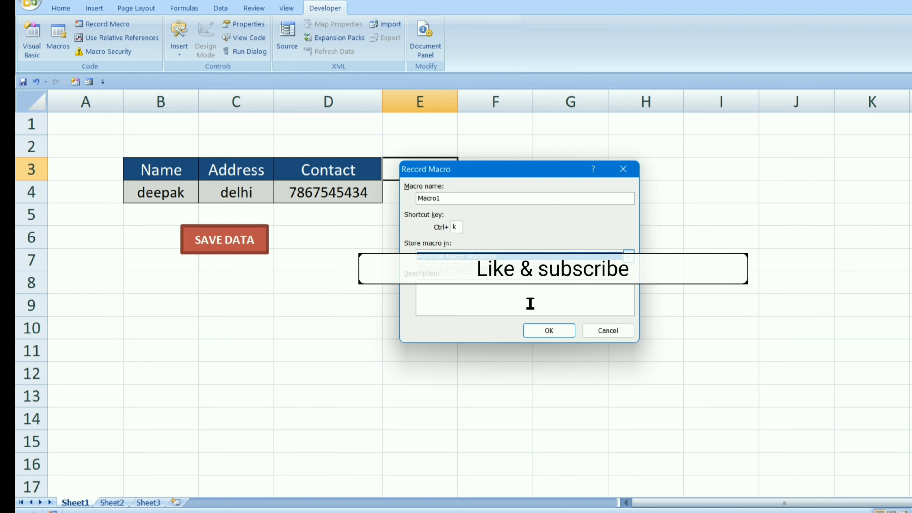
click(452, 298)
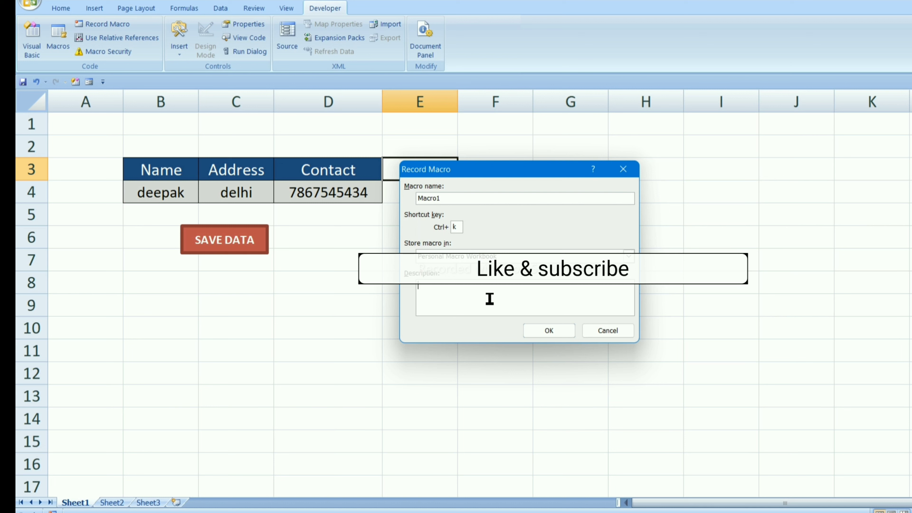
click(549, 330)
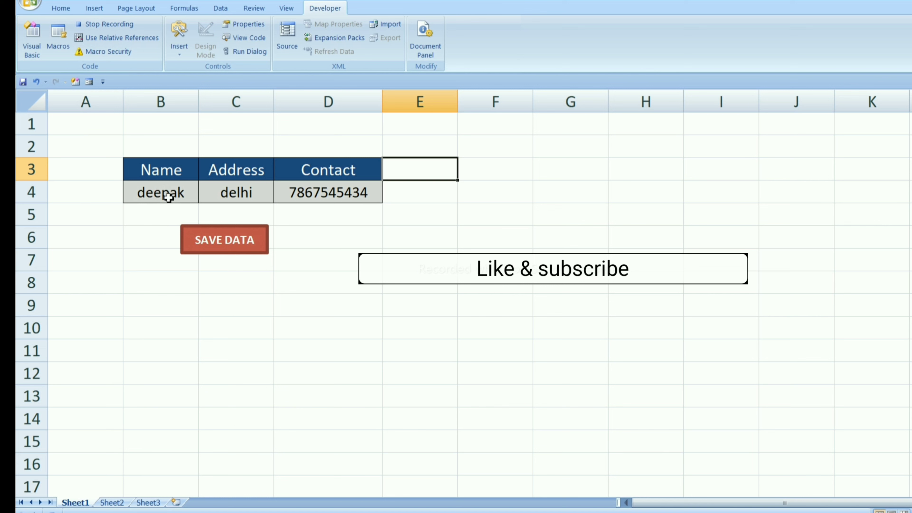
Step: Copy Sheet1's row 4 and insert the copied cells at row 4 of Sheet2's table
click(31, 197)
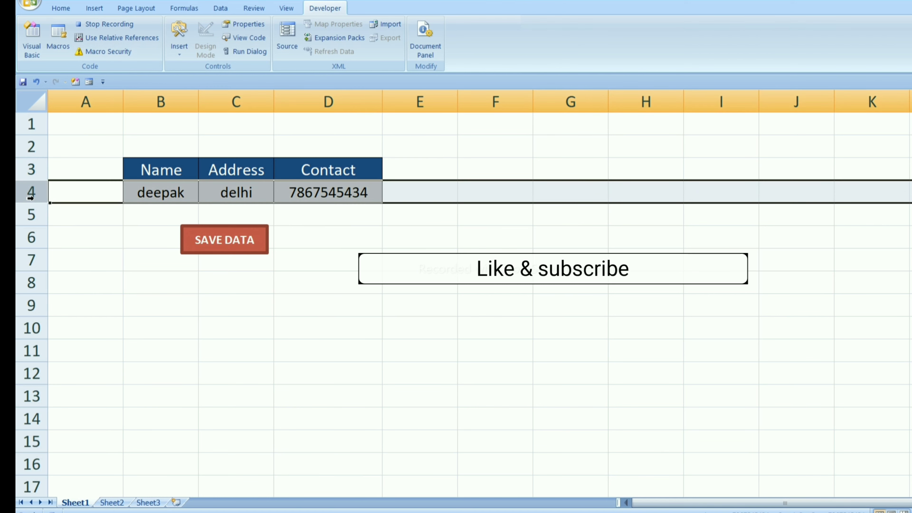
right_click(157, 192)
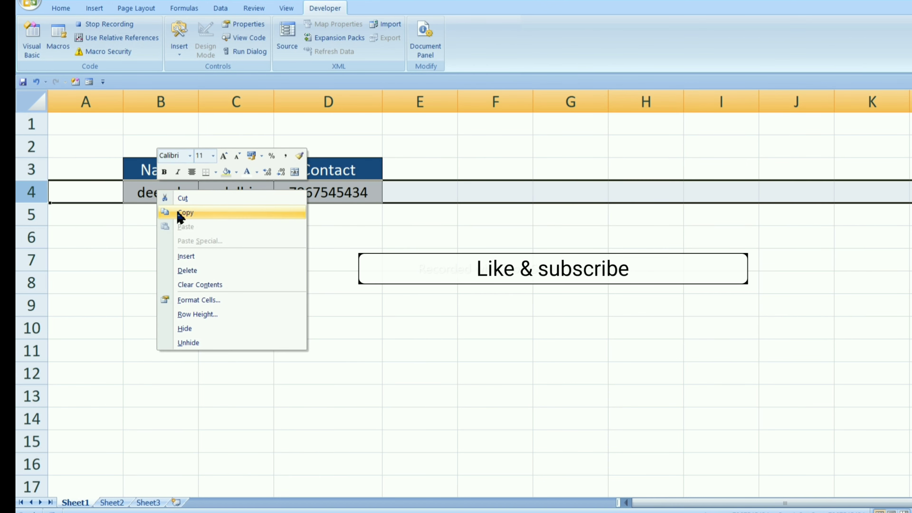
click(179, 212)
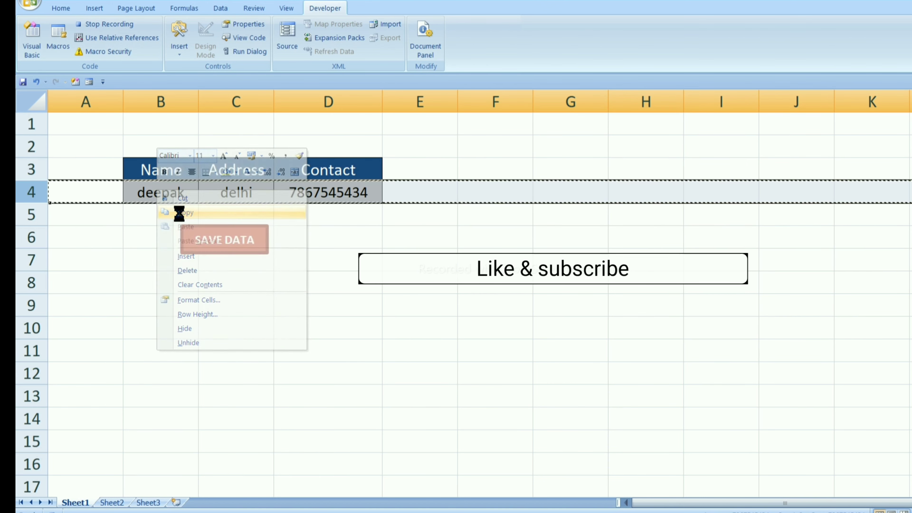
click(111, 503)
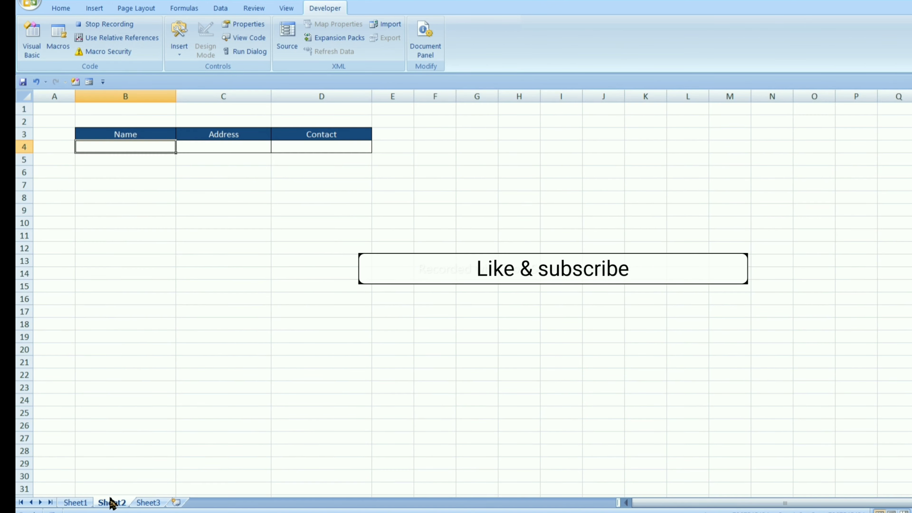
click(21, 149)
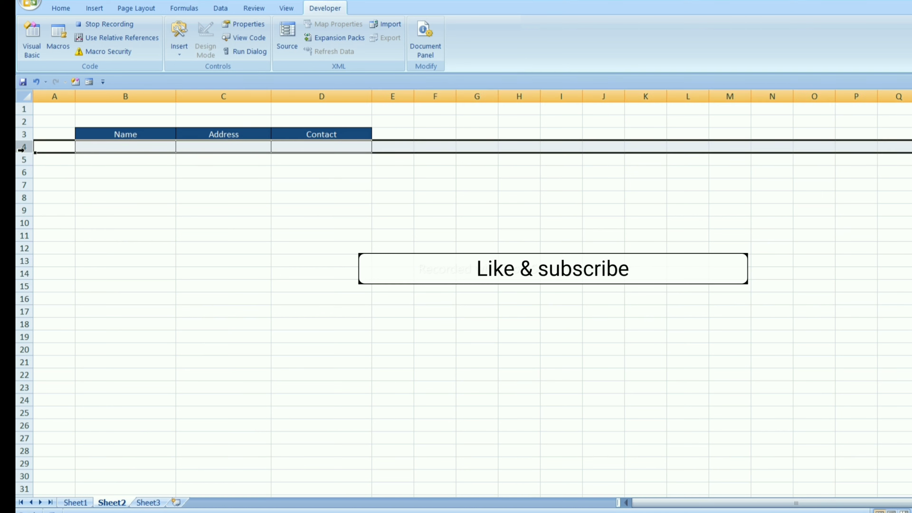
right_click(75, 150)
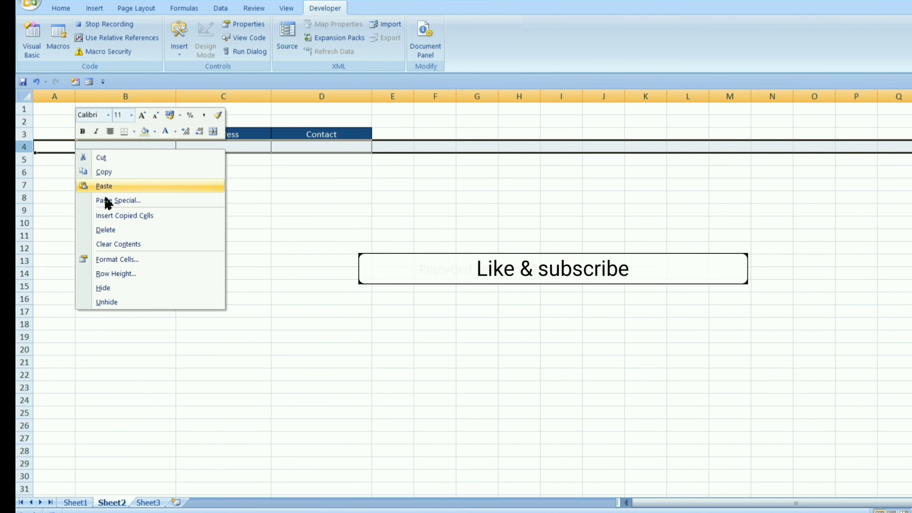
click(142, 216)
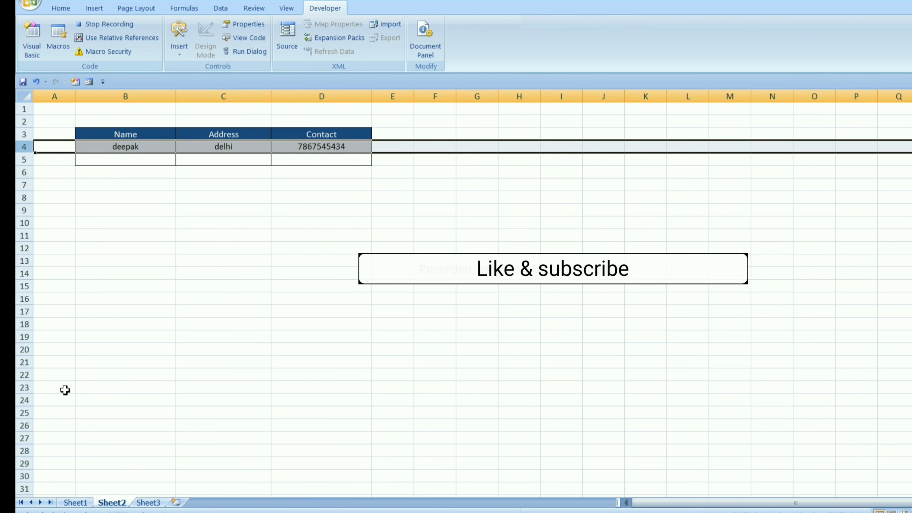
Step: Clear the Sheet1 entry row 4, select E3, and stop the macro recording
click(77, 503)
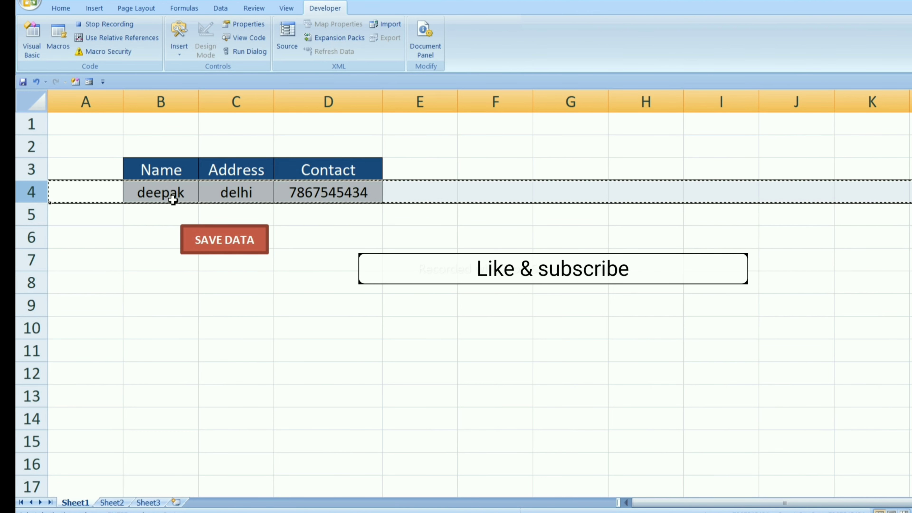
key(Delete)
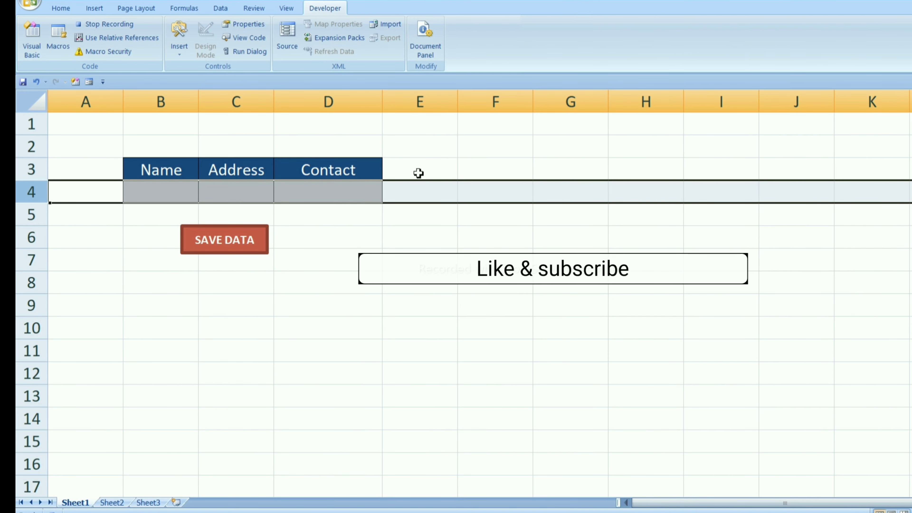
click(419, 174)
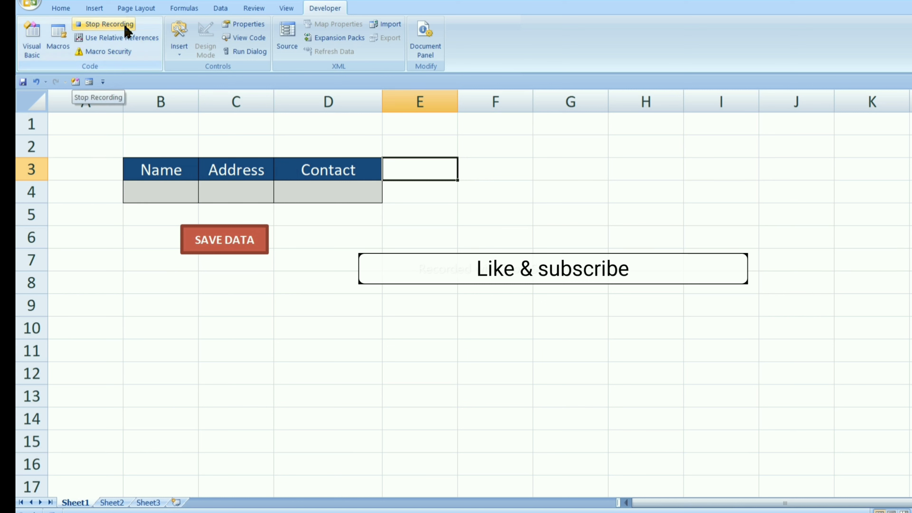
click(97, 24)
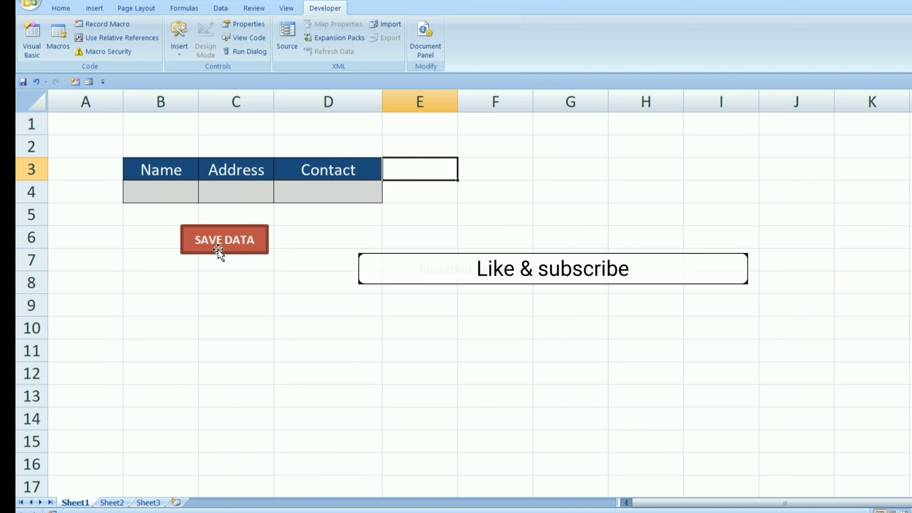
Step: Assign PERSONAL.XLSB!Macro1 to the SAVE DATA shape, then select cell C9
right_click(232, 239)
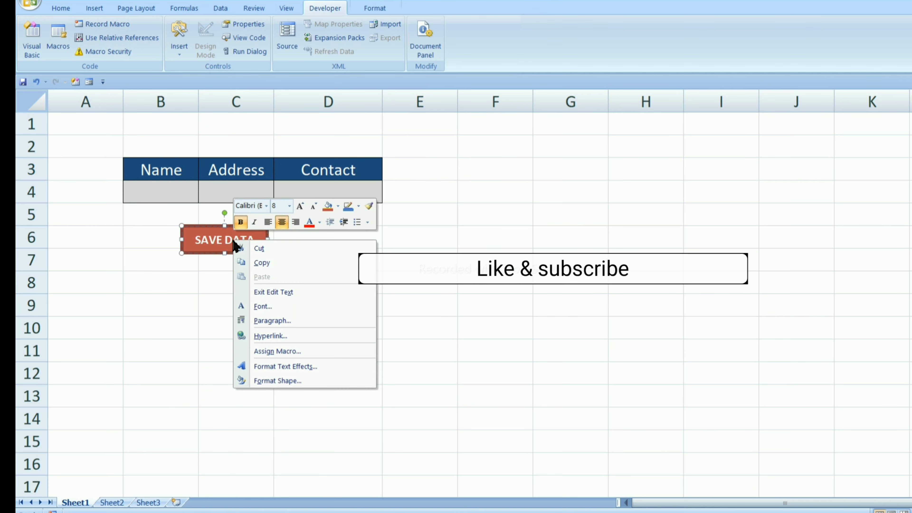
click(281, 351)
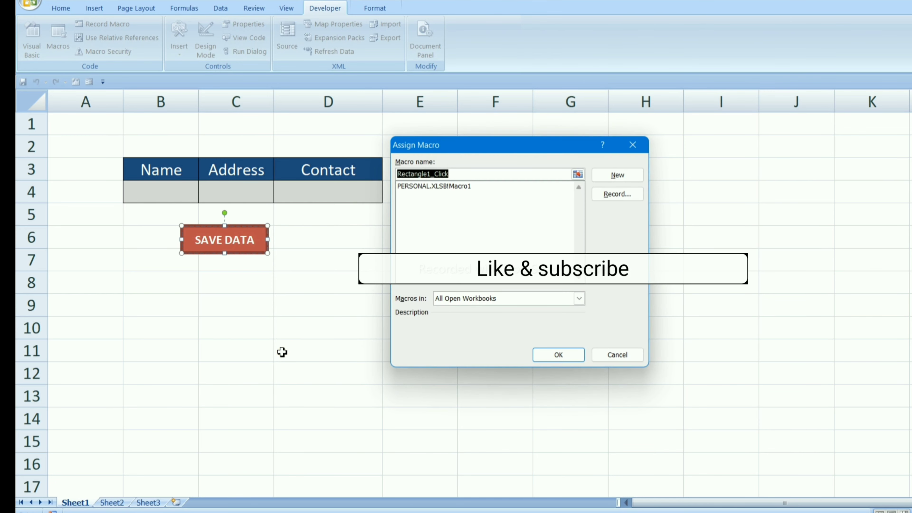
click(420, 187)
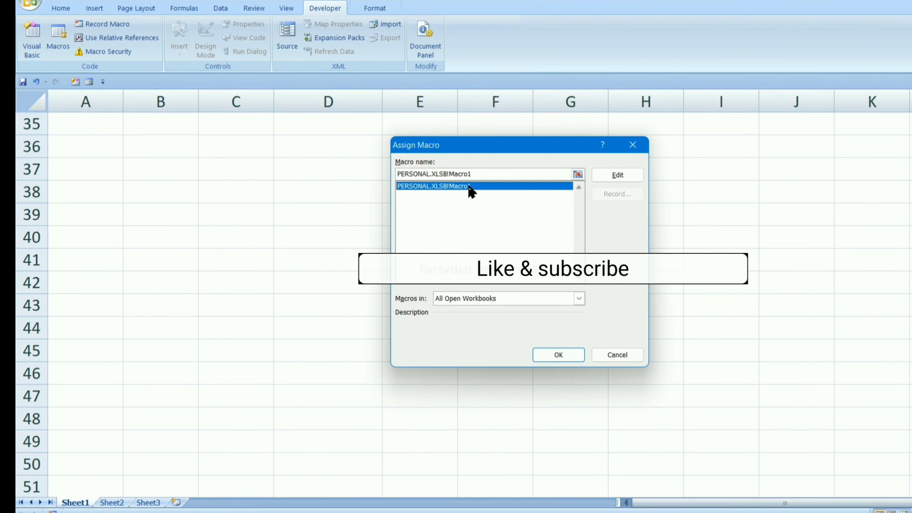
click(555, 355)
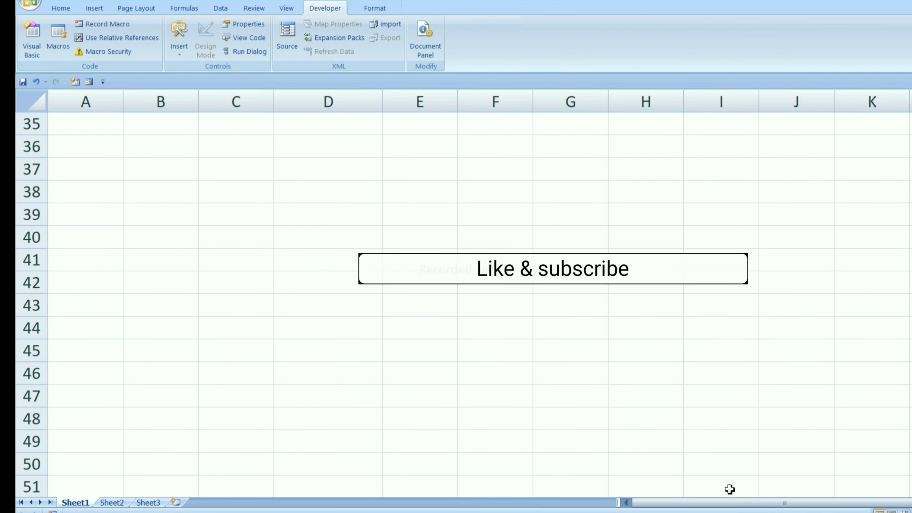
scroll(463, 306, up, 7)
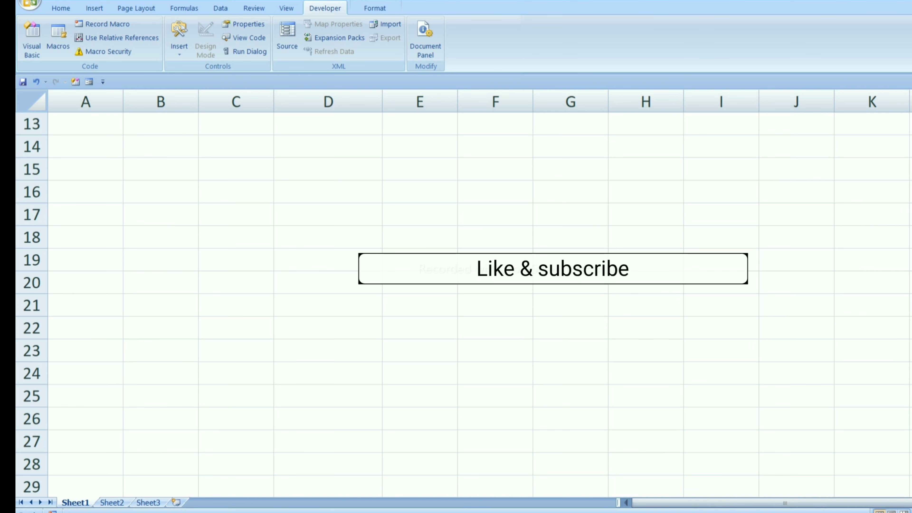
scroll(464, 306, up, 4)
click(220, 305)
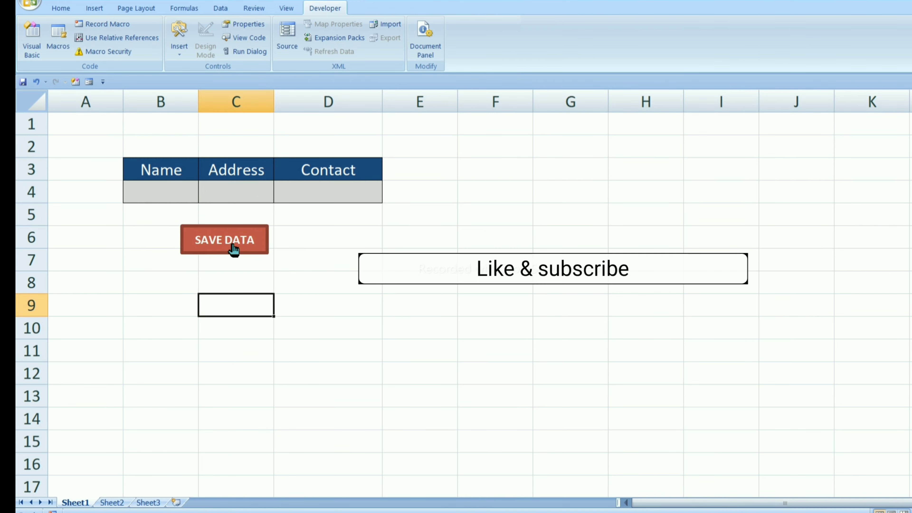
Step: Check the saved row on Sheet2, then return to the Sheet1 form
click(172, 197)
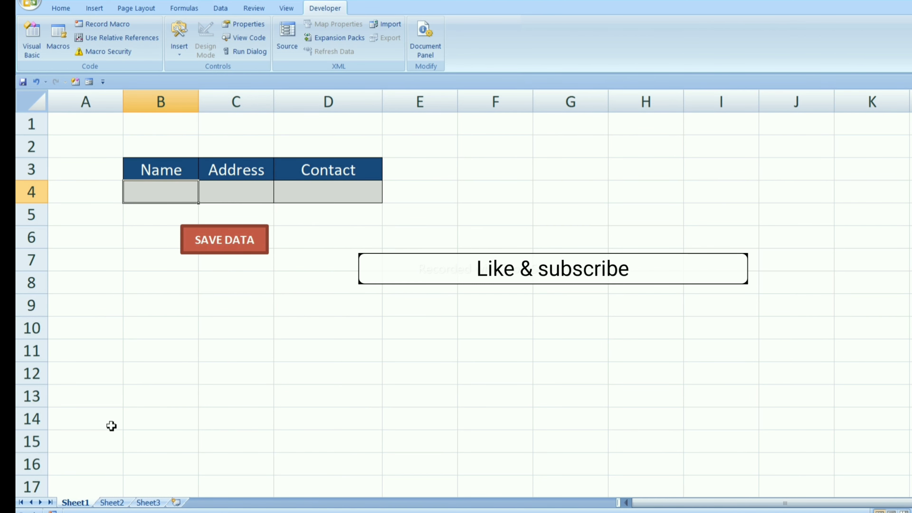
click(119, 502)
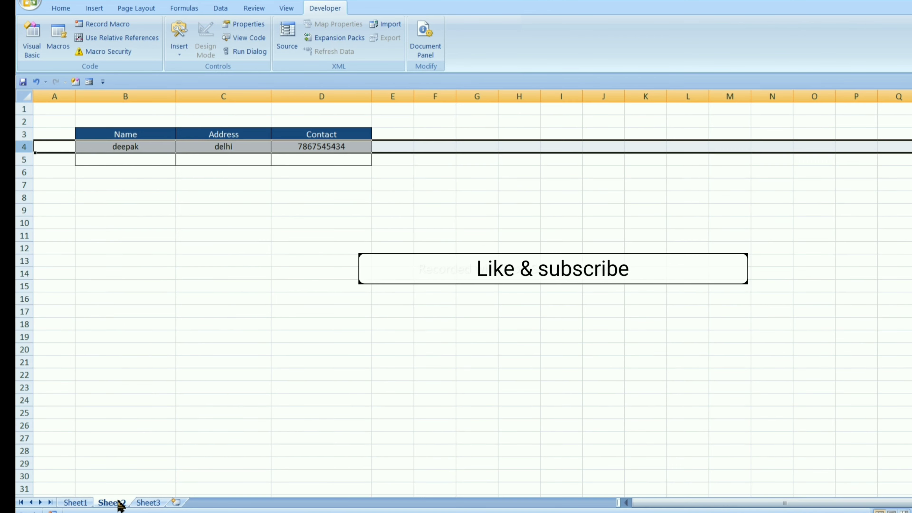
click(84, 172)
click(147, 160)
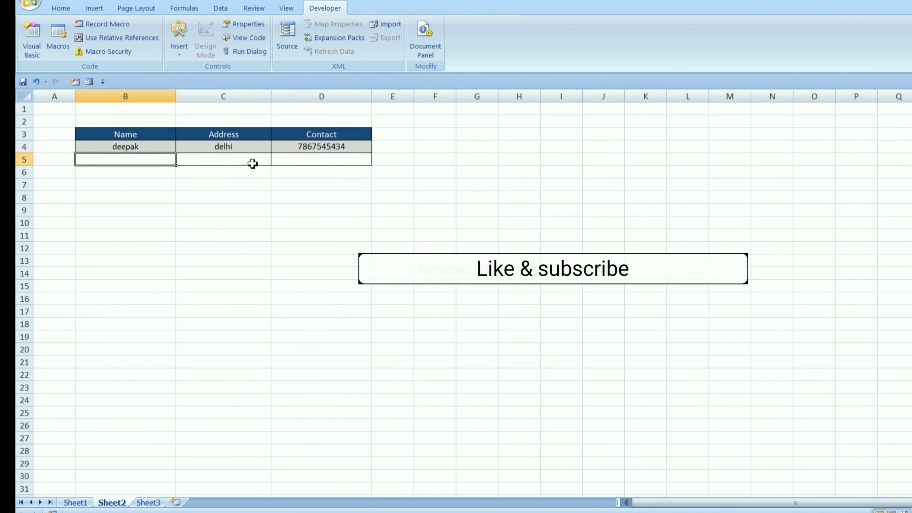
click(76, 504)
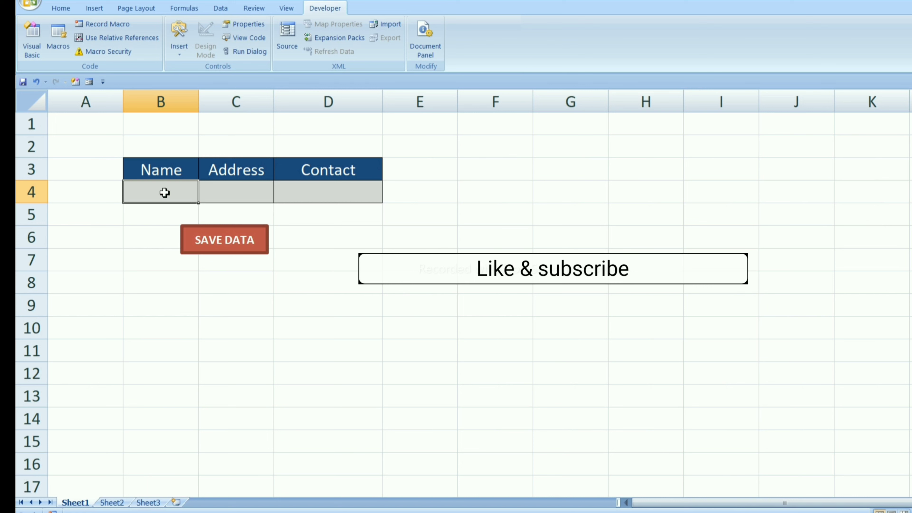
Step: Fill in a person's name, an address and a contact number, then press SAVE DATA
text(su)
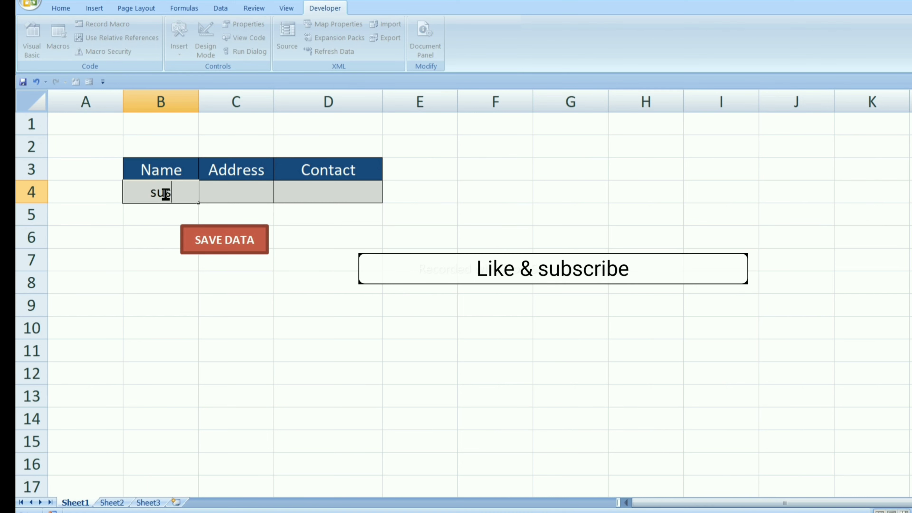
text(smita)
key(Tab)
text(p)
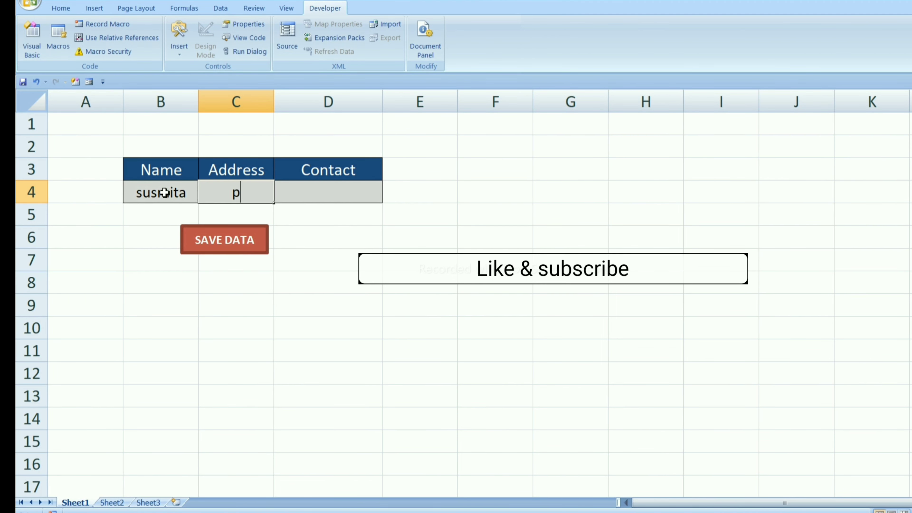
text(i)
text(j)
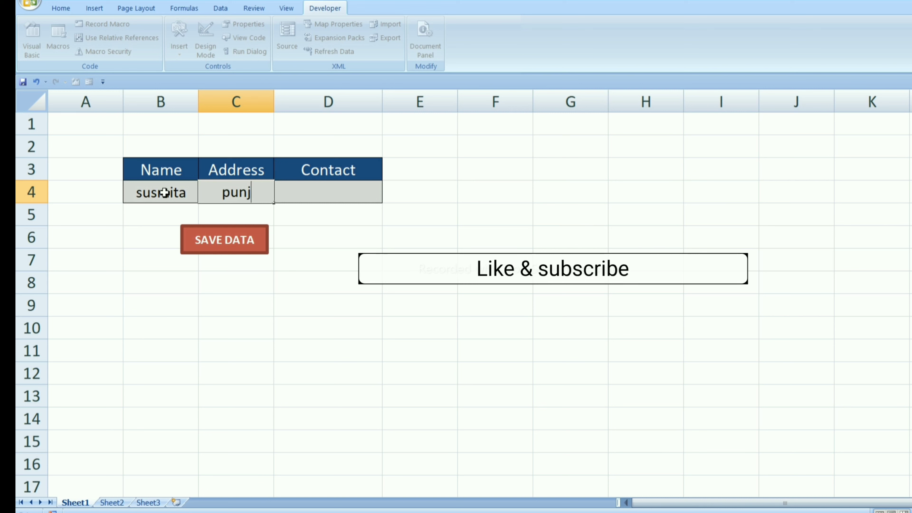
text(ab)
key(Tab)
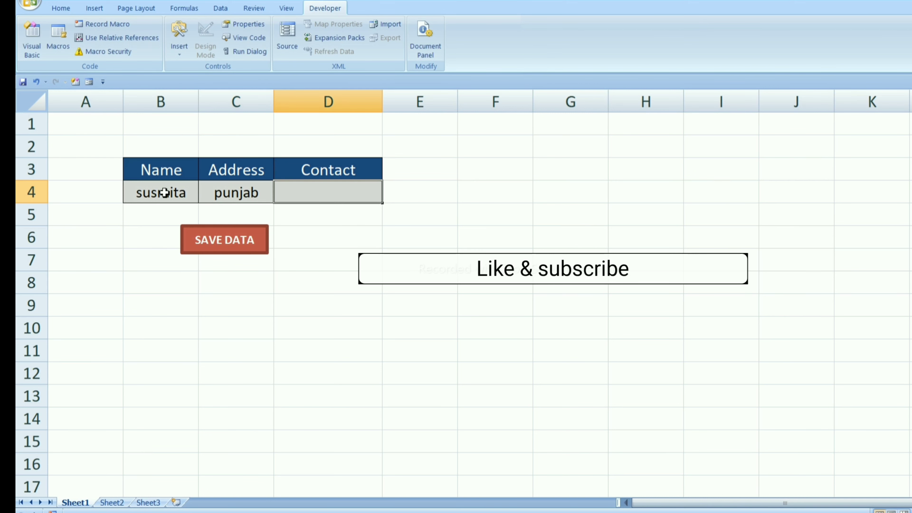
text(4543434)
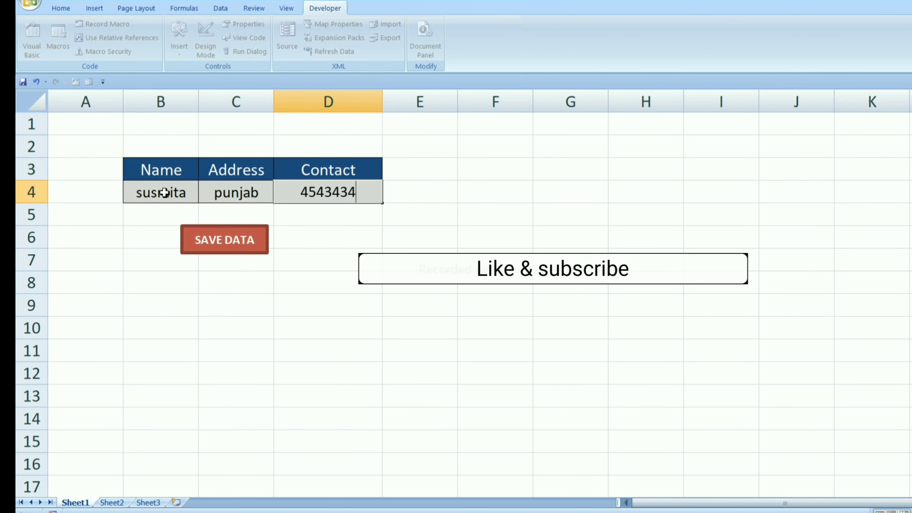
text(3)
click(222, 249)
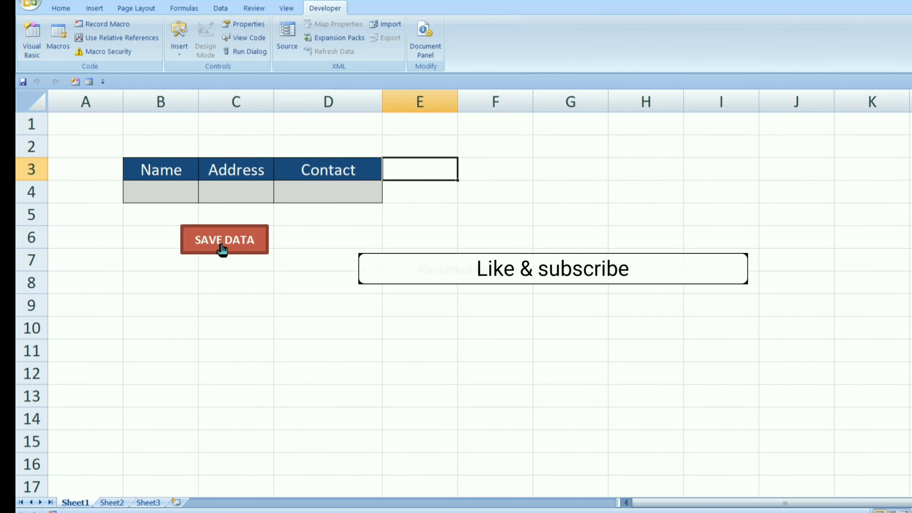
Step: Review the two saved rows in Sheet2's table, then go back to Sheet1
click(102, 502)
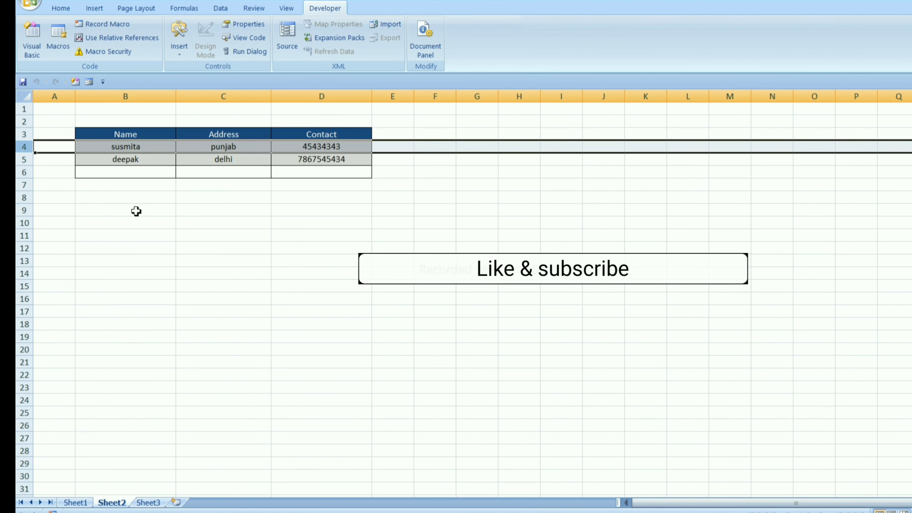
click(316, 165)
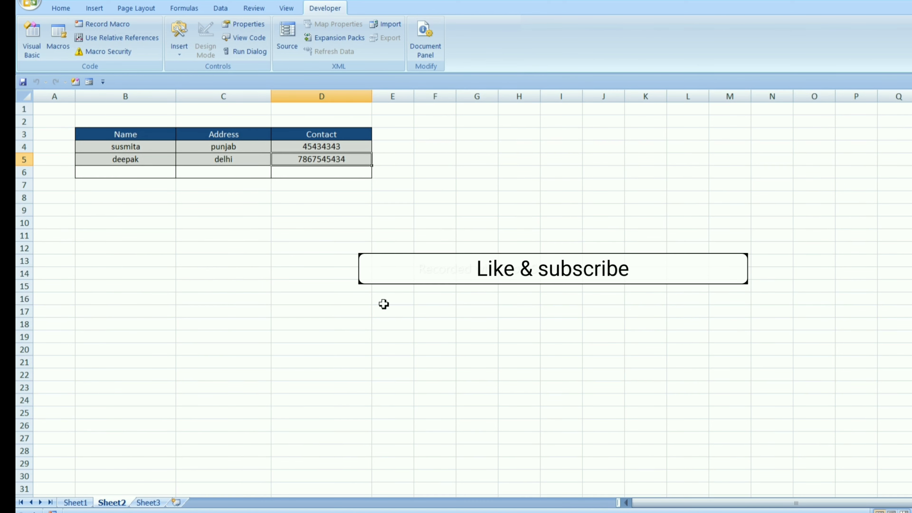
scroll(369, 402, up, 1)
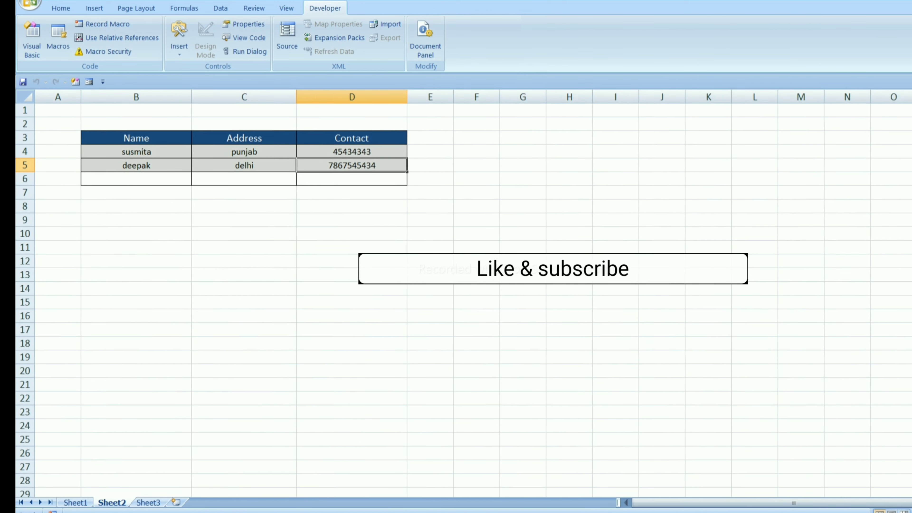
scroll(369, 402, up, 1)
click(226, 380)
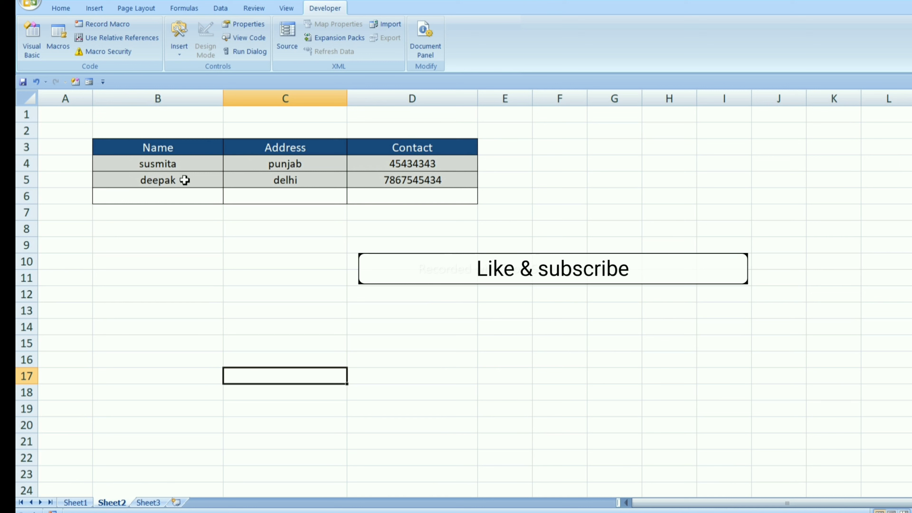
click(106, 157)
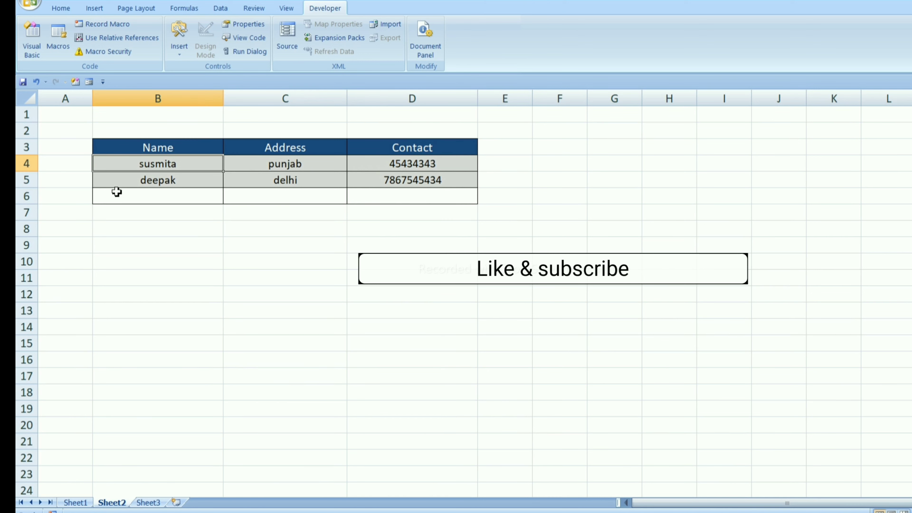
click(133, 207)
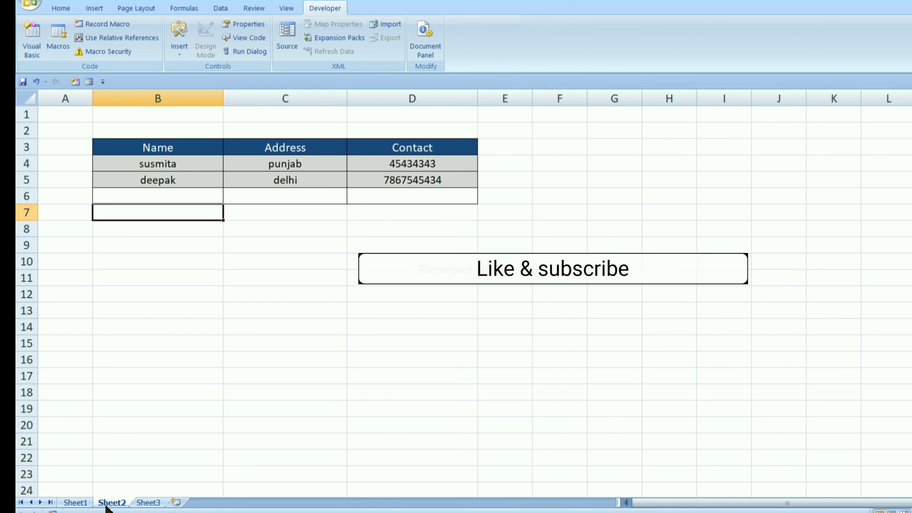
click(80, 502)
Step: Enter 'your name' and 'somewhere' in the form and widen column B to fit
click(158, 200)
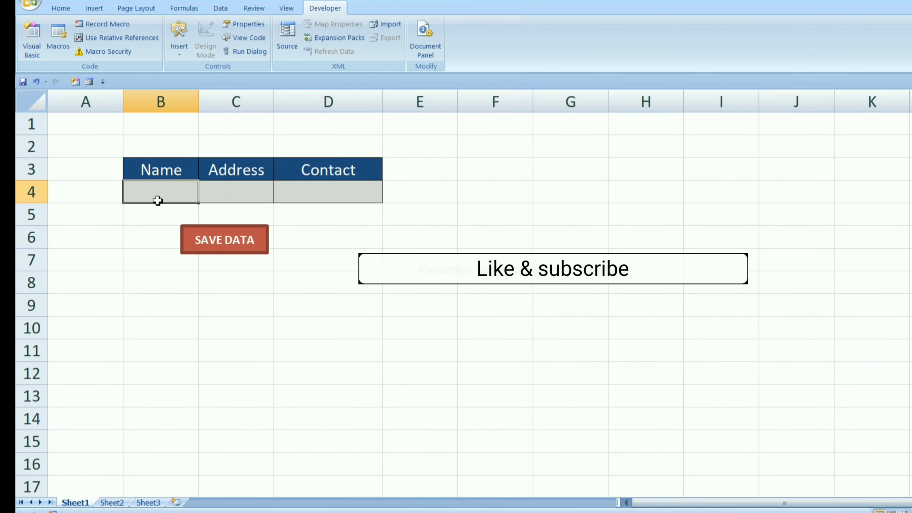
text(your)
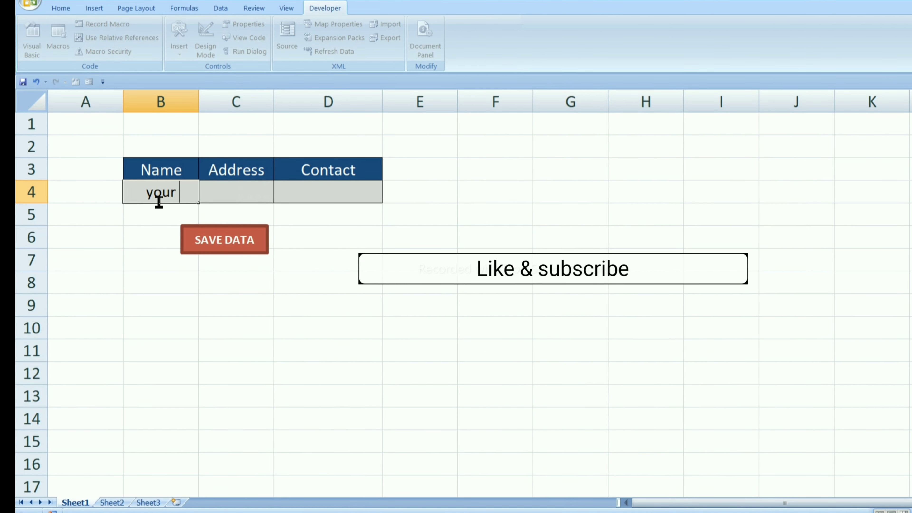
text( name)
click(239, 187)
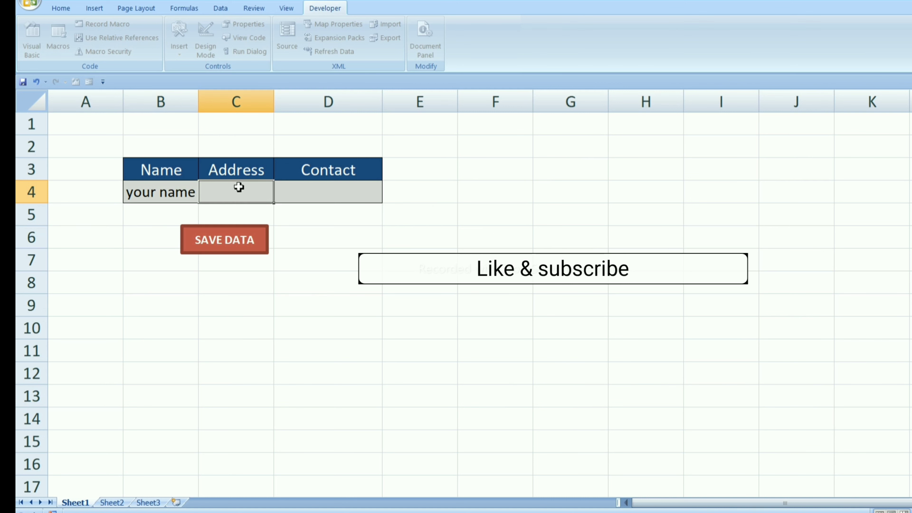
text(so)
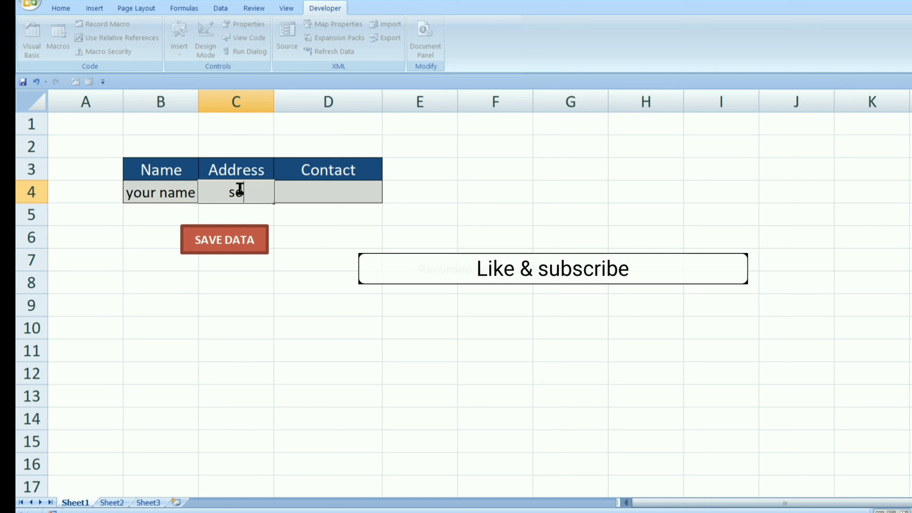
text(mewher)
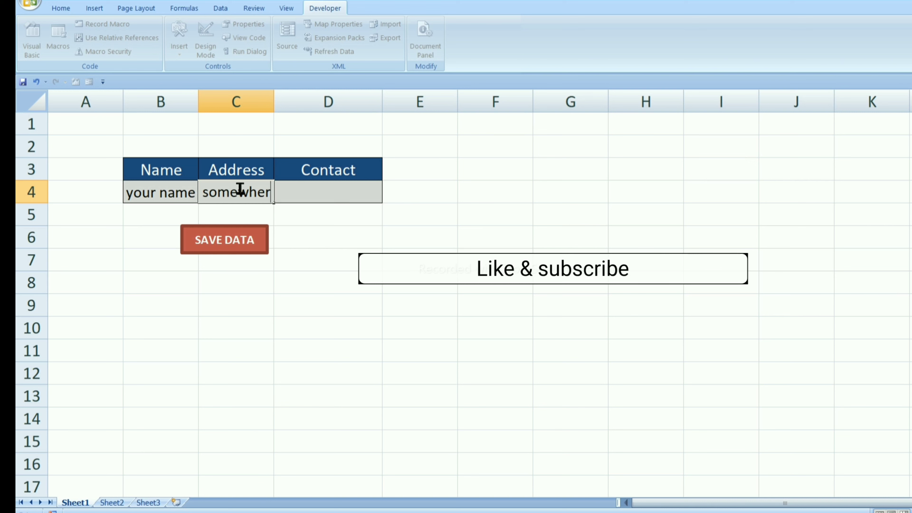
text(e)
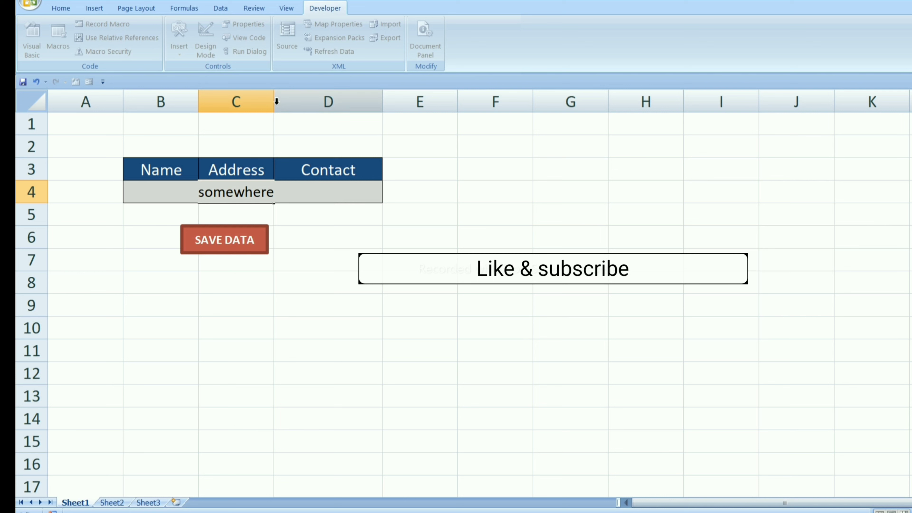
mouse_move(305, 169)
mouse_down()
mouse_move(275, 97)
mouse_move(307, 97)
mouse_up()
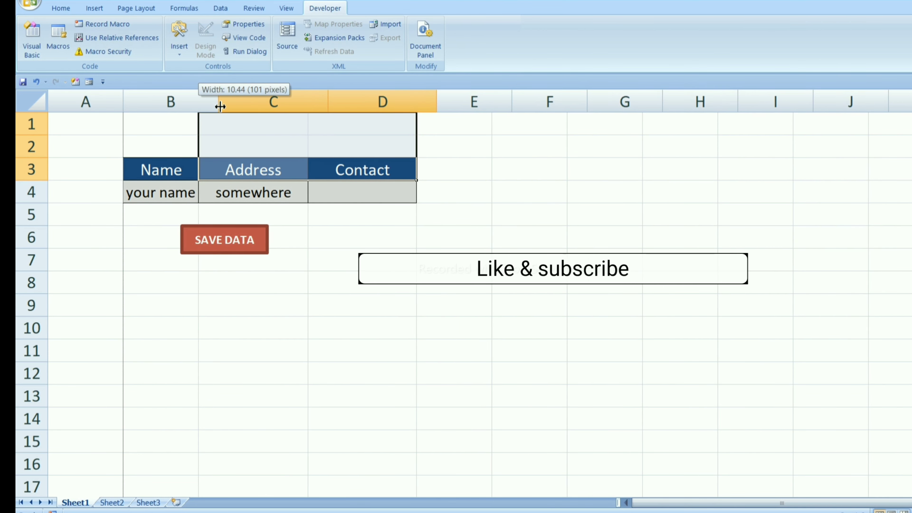
drag(199, 105, 219, 105)
Step: Enter a contact number in the Contact cell, then glance at Sheet2 and return
click(384, 191)
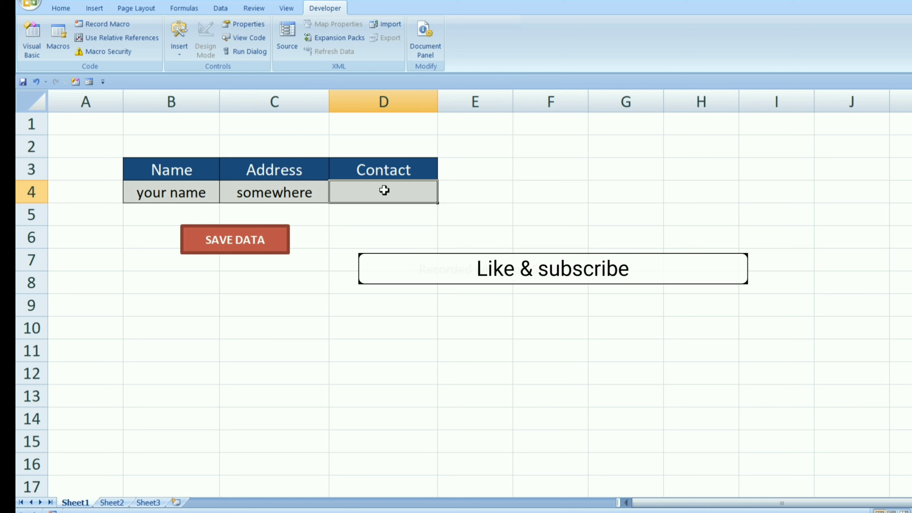
text(0987654)
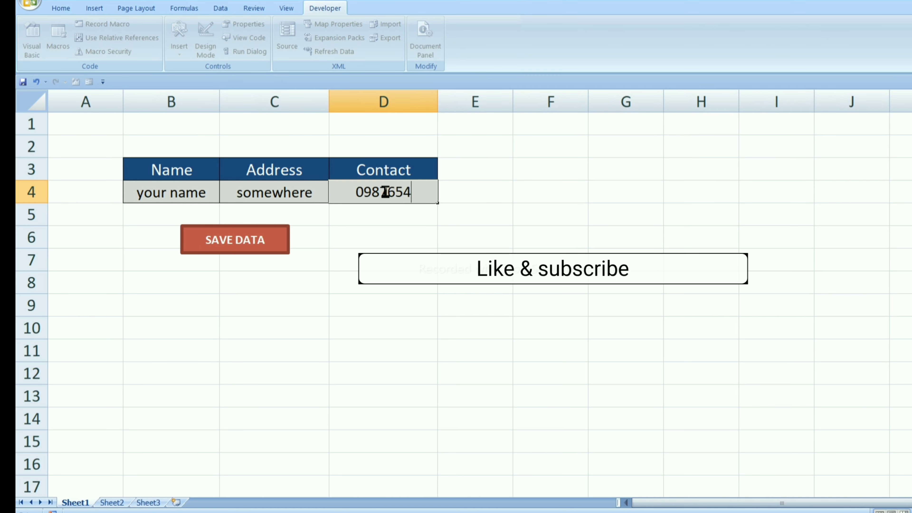
text(321)
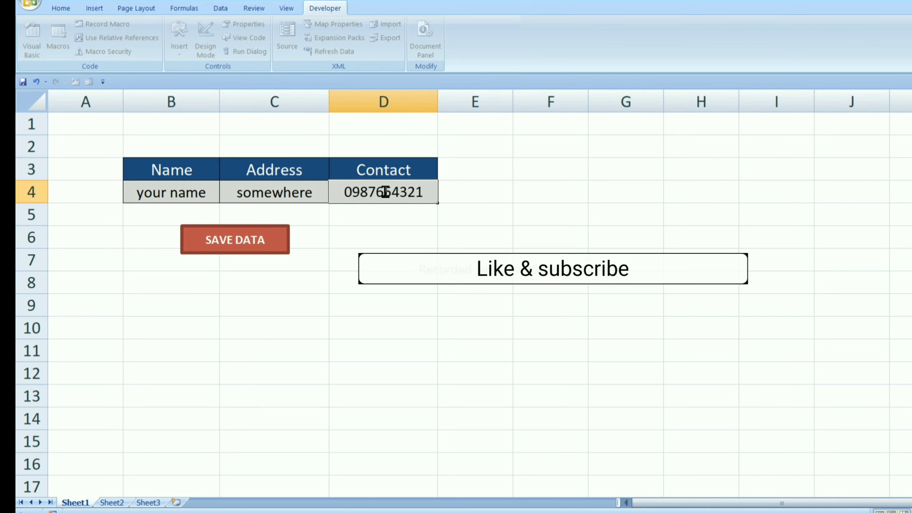
click(110, 502)
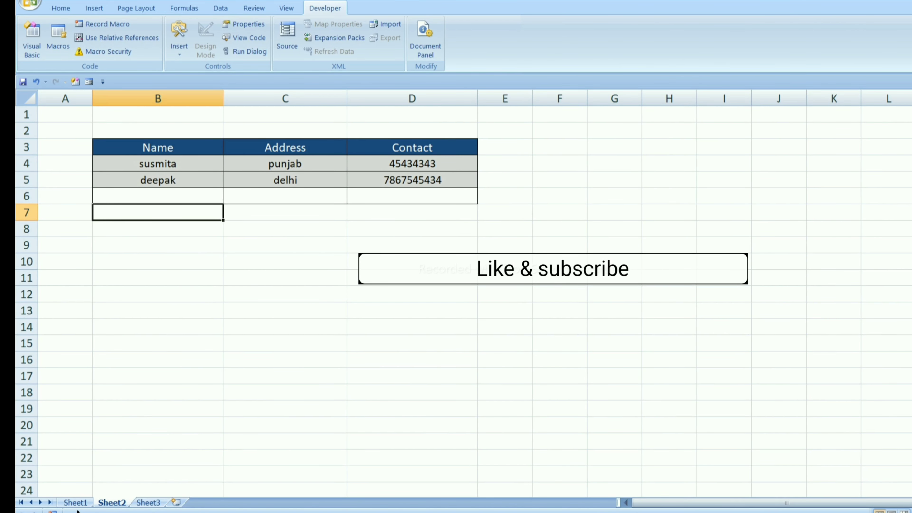
click(75, 502)
Step: Save the 'your name' entry with SAVE DATA and confirm it appears in Sheet2's table
click(209, 247)
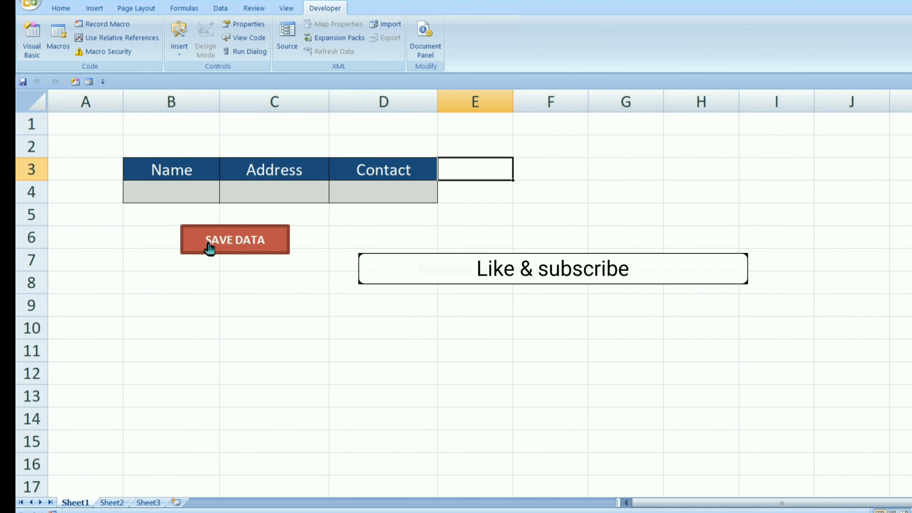
click(110, 502)
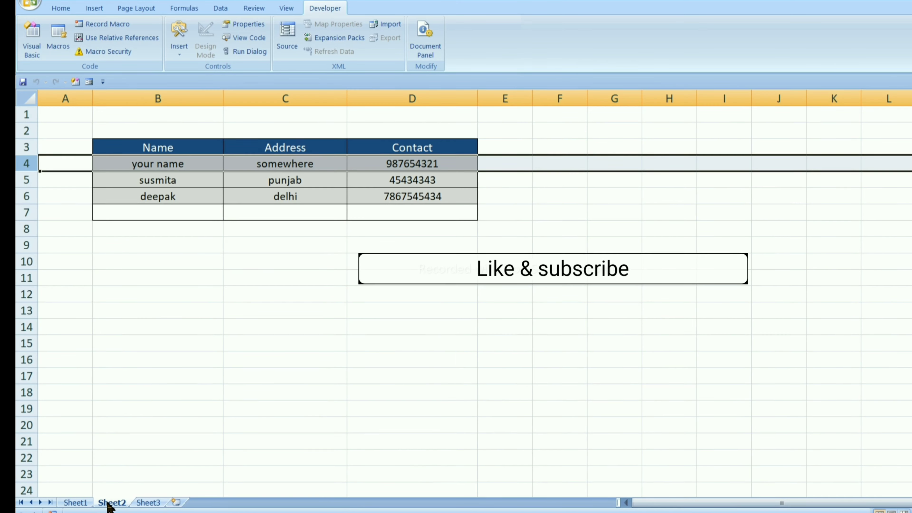
click(246, 201)
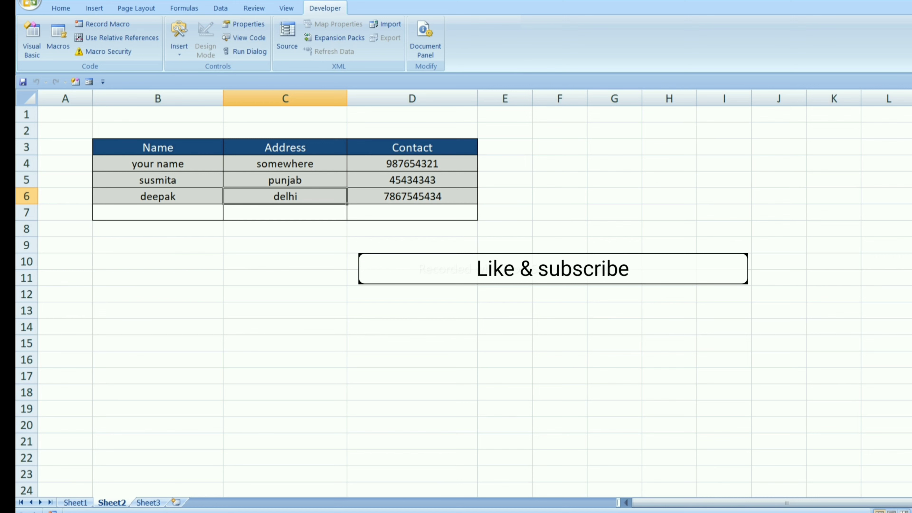
click(74, 503)
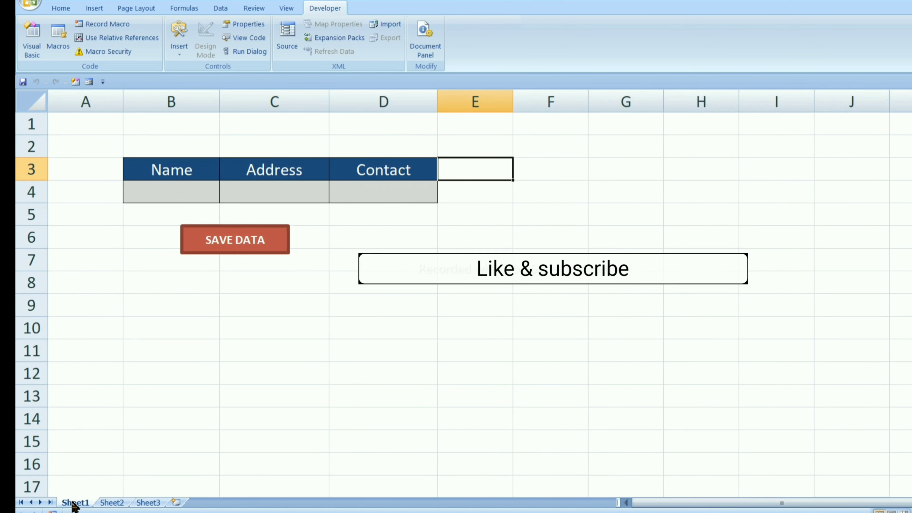
click(114, 503)
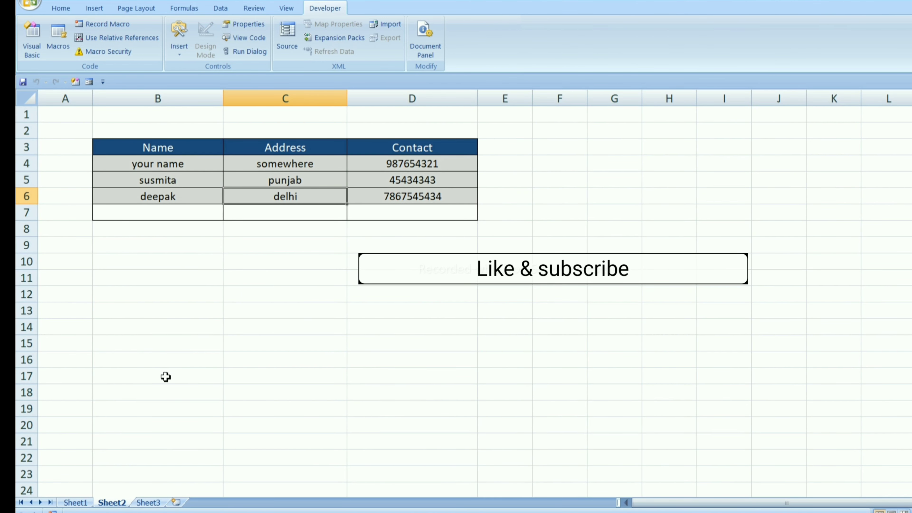
Step: Print-preview the Sheet2 table zoomed in, then open the Print dialog's printer list
click(29, 4)
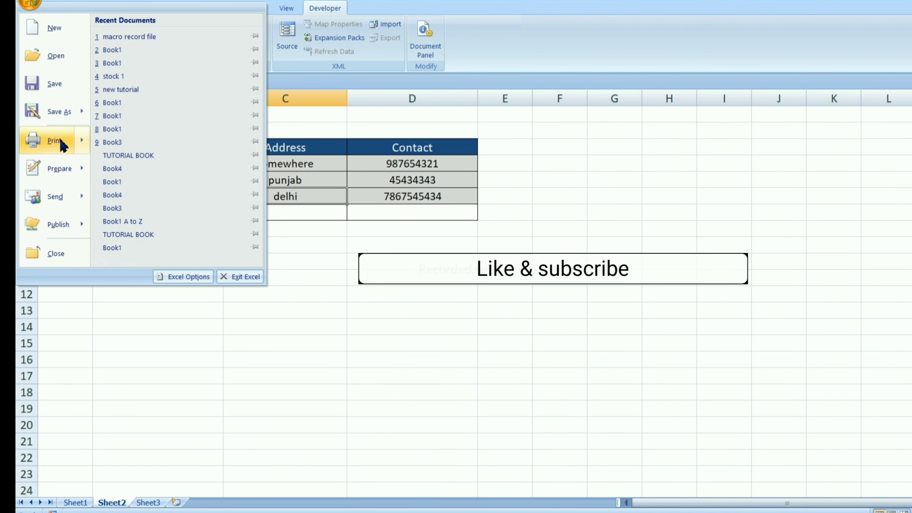
mouse_move(54, 140)
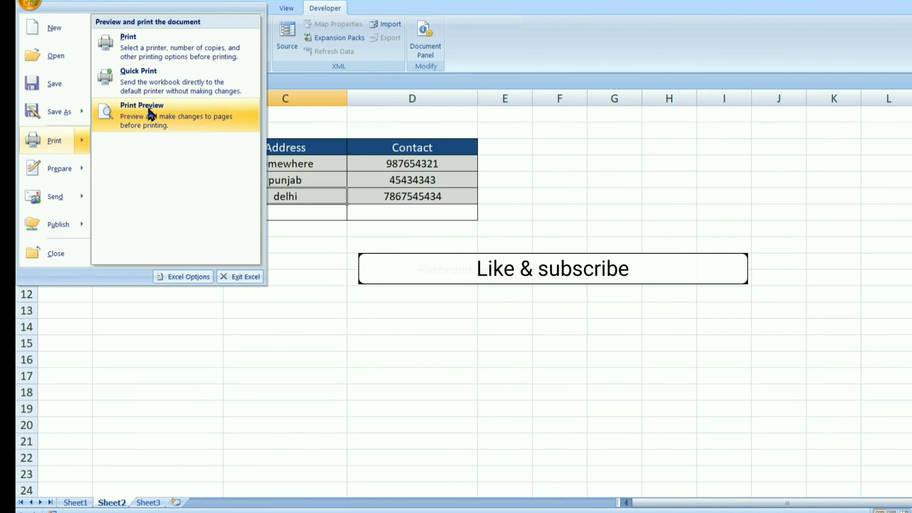
click(144, 111)
click(534, 209)
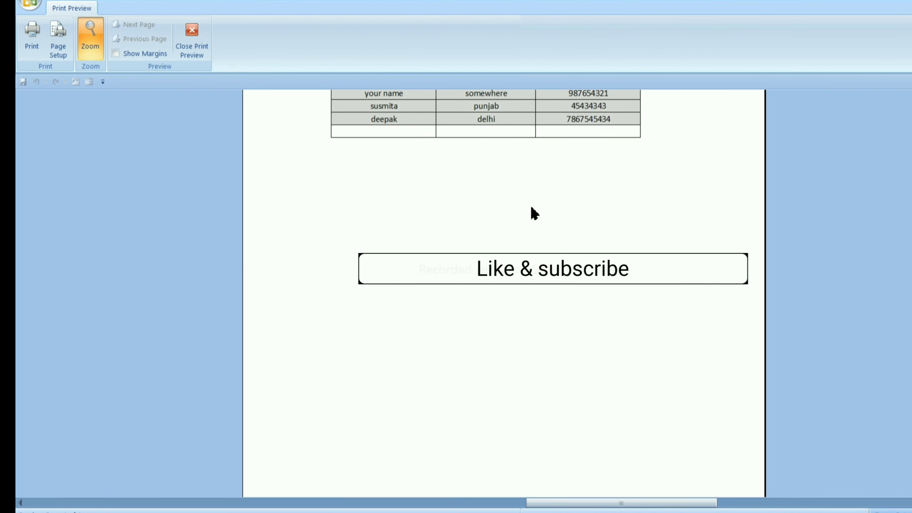
scroll(503, 287, up, 5)
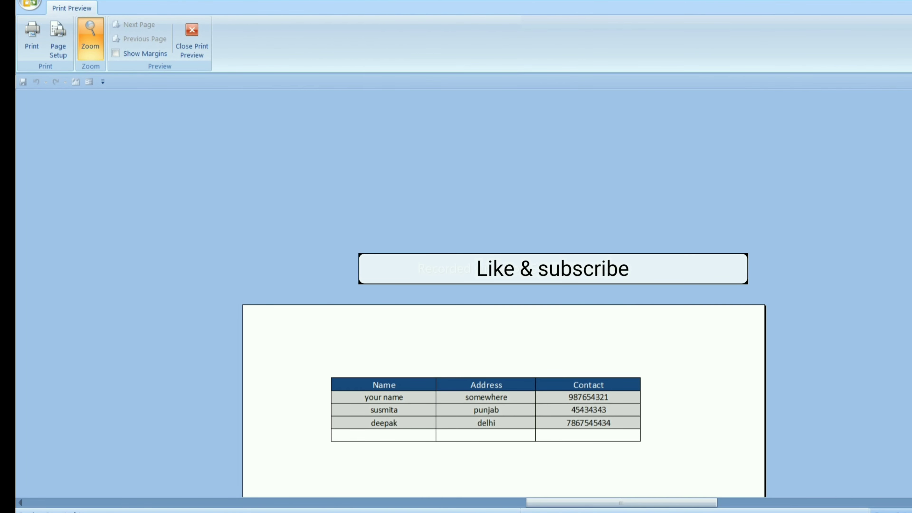
scroll(503, 360, down, 1)
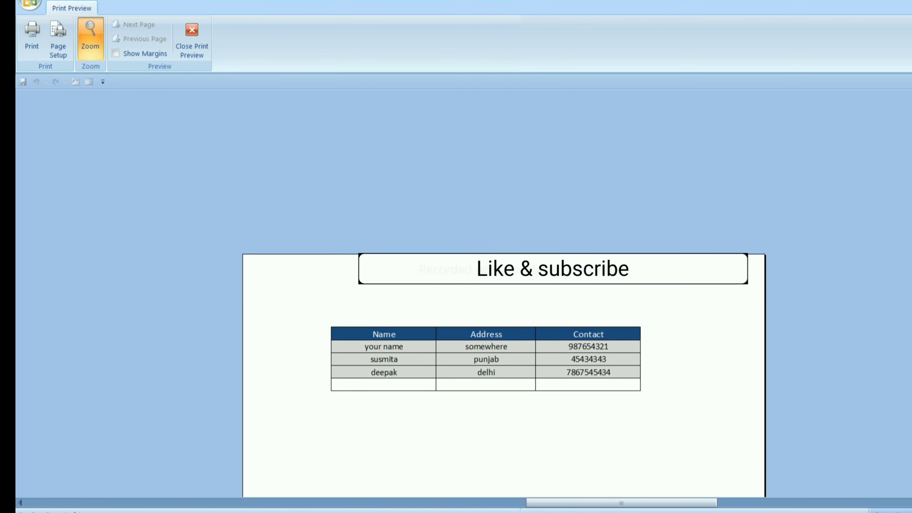
click(31, 40)
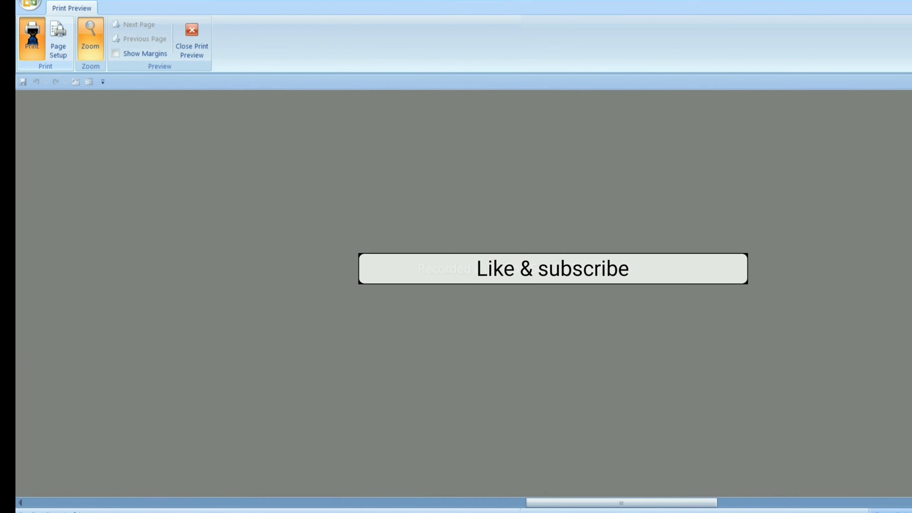
click(588, 182)
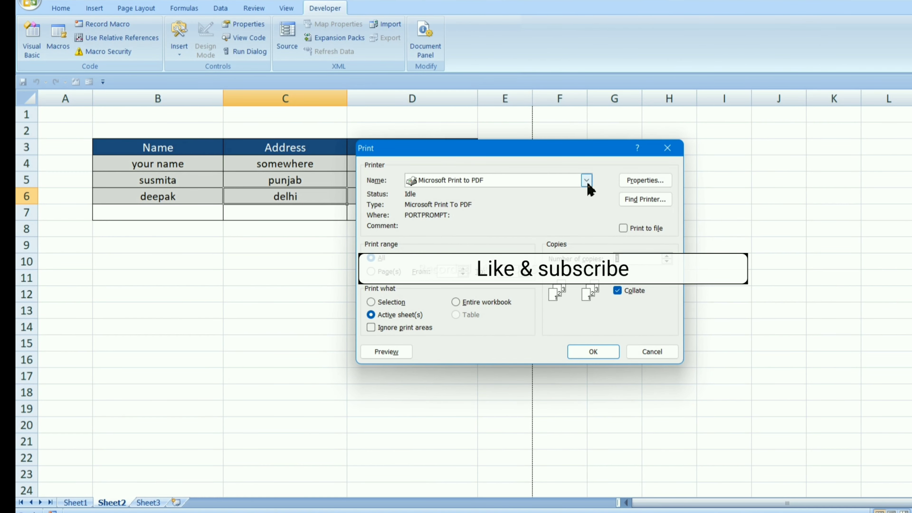
Step: Choose Microsoft Print to PDF and keep Portrait orientation in its properties
click(586, 181)
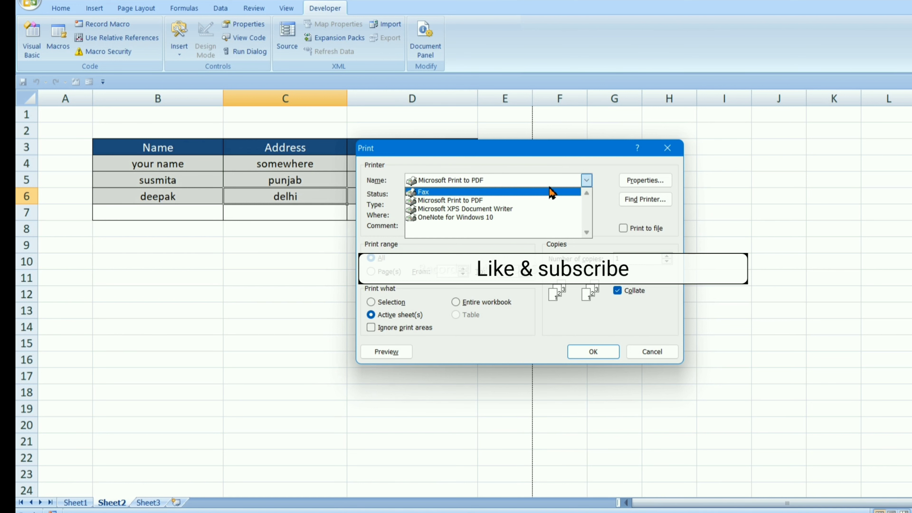
click(587, 184)
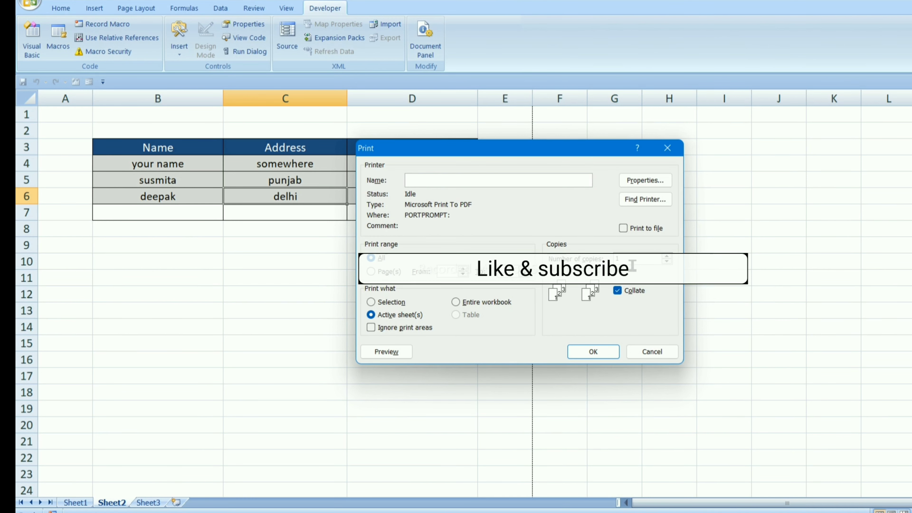
click(642, 183)
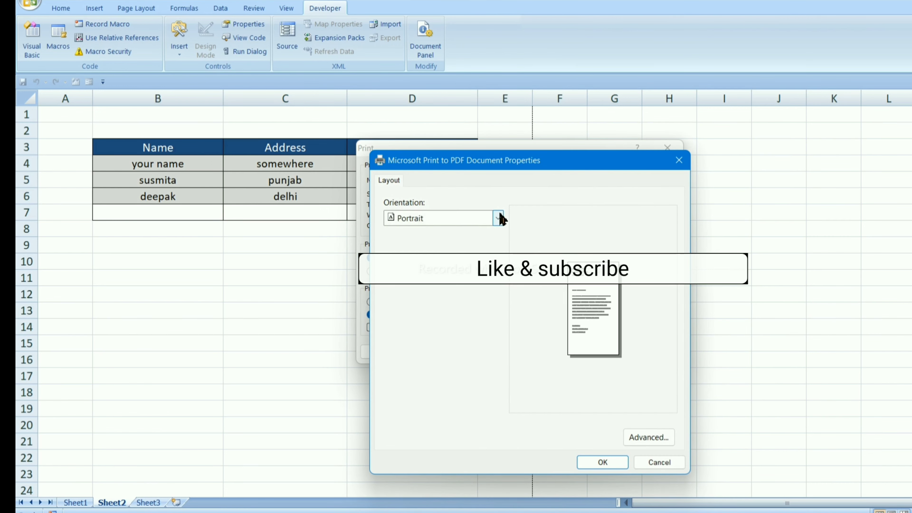
click(499, 218)
click(636, 441)
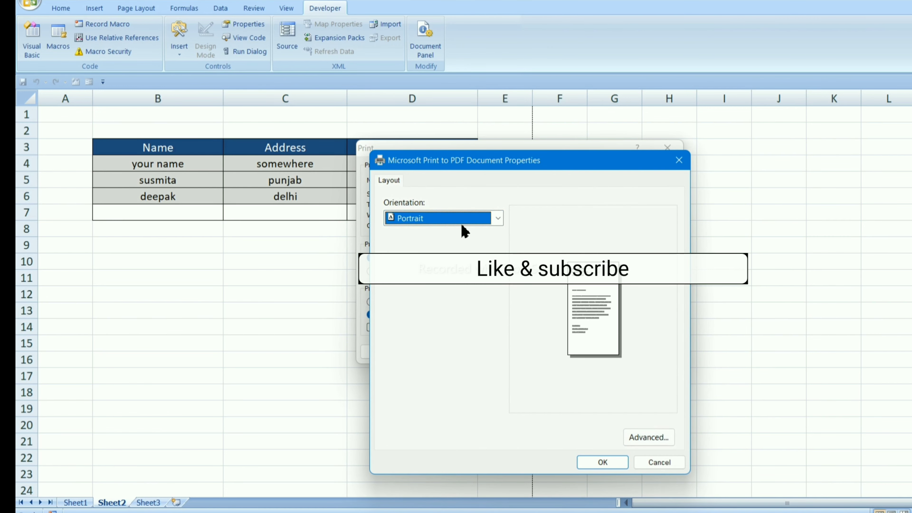
Step: Keep A4 paper size in the advanced options and close all print dialogs
click(649, 438)
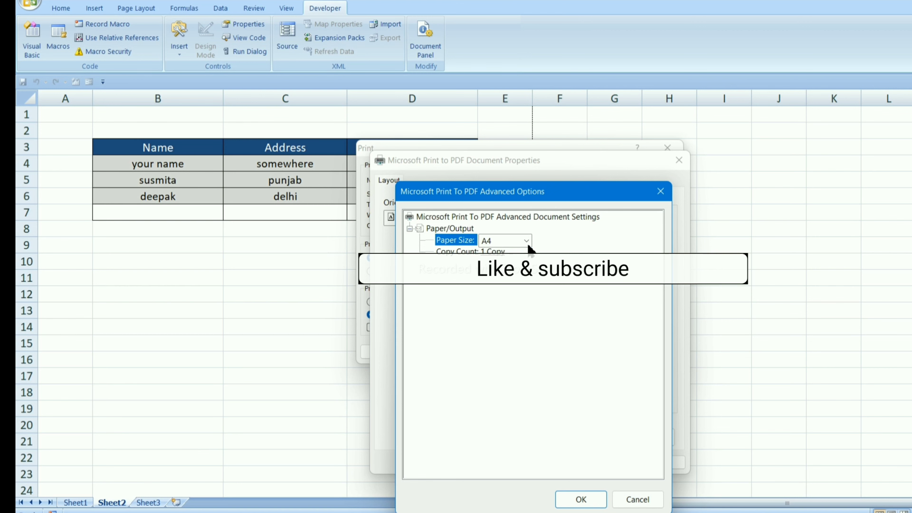
click(528, 246)
click(595, 287)
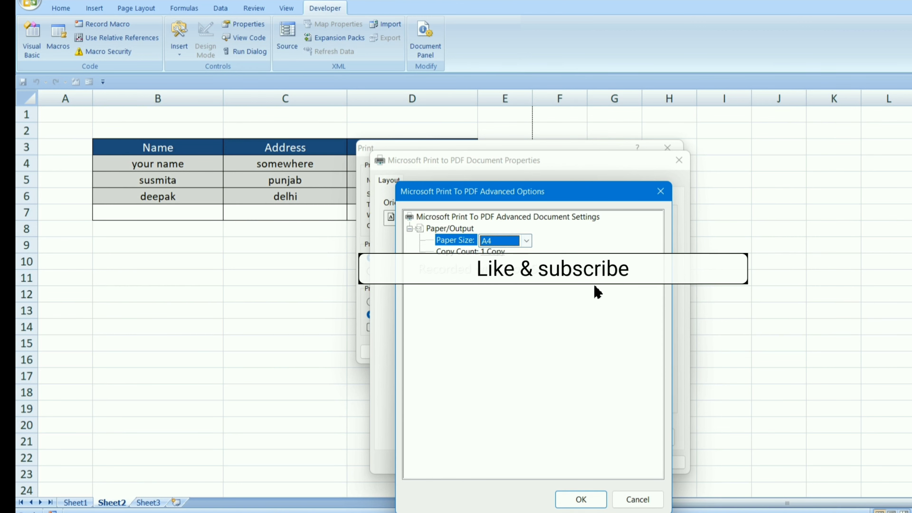
click(581, 501)
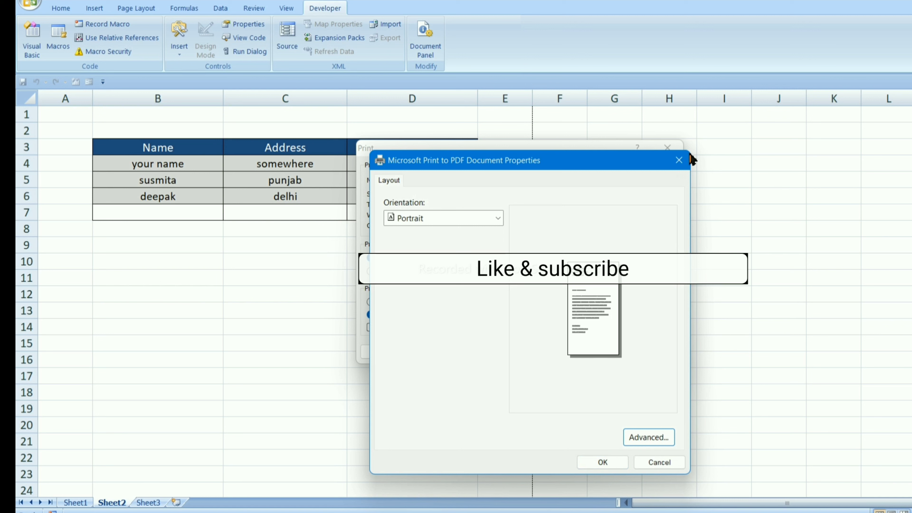
click(680, 160)
click(674, 153)
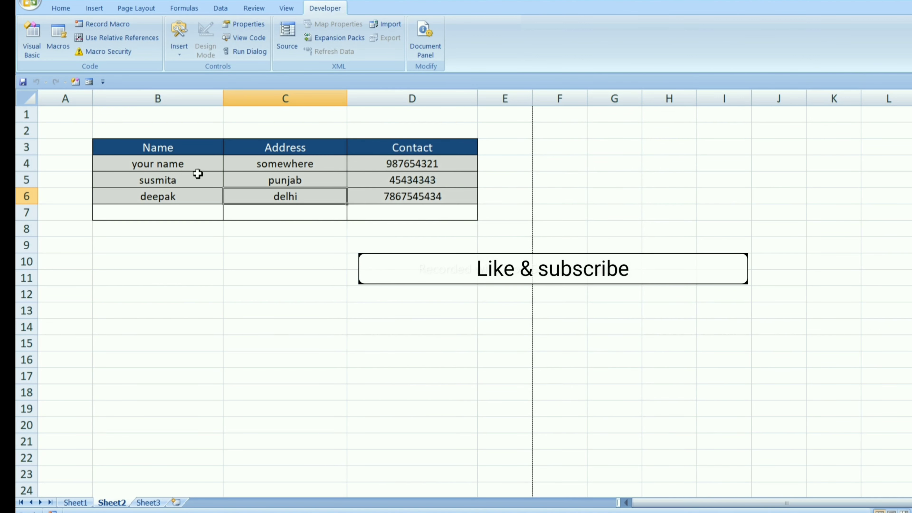
Step: Turn off Gridlines and Headings on both Sheet1 and Sheet2 from the View tab
click(74, 503)
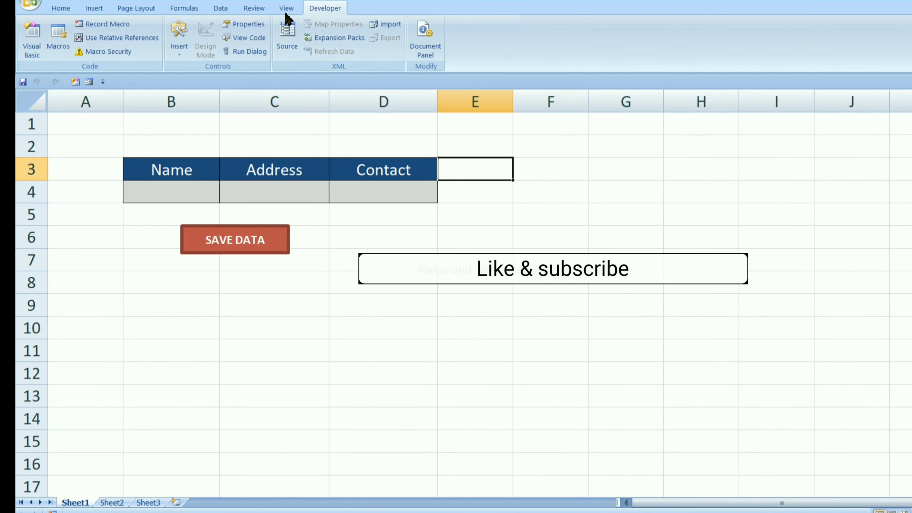
click(292, 11)
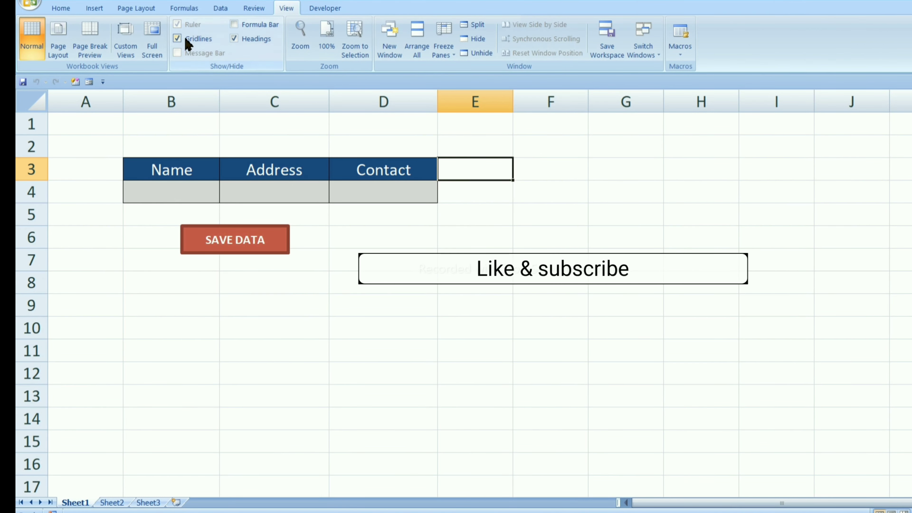
click(178, 38)
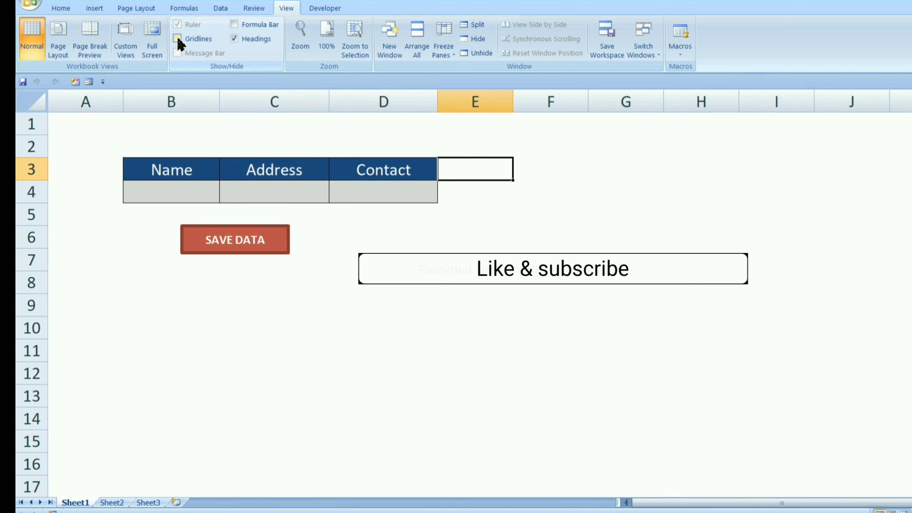
click(233, 38)
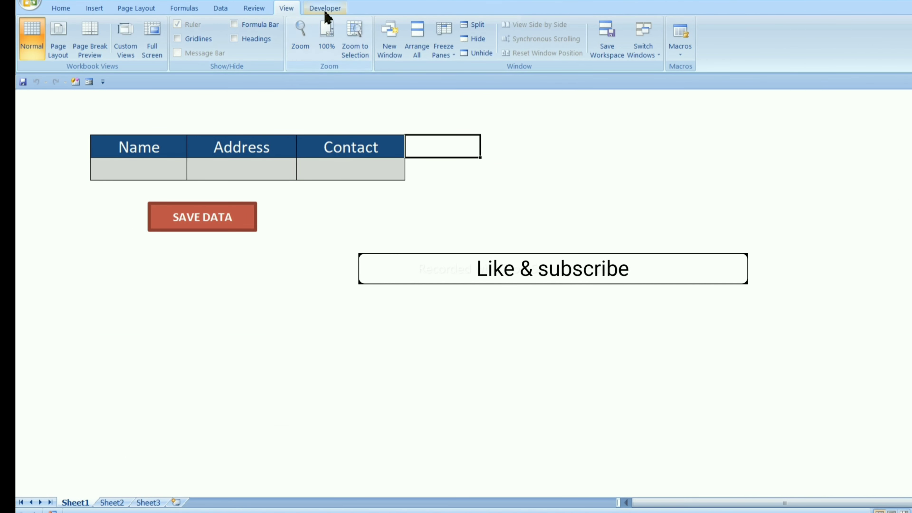
click(113, 502)
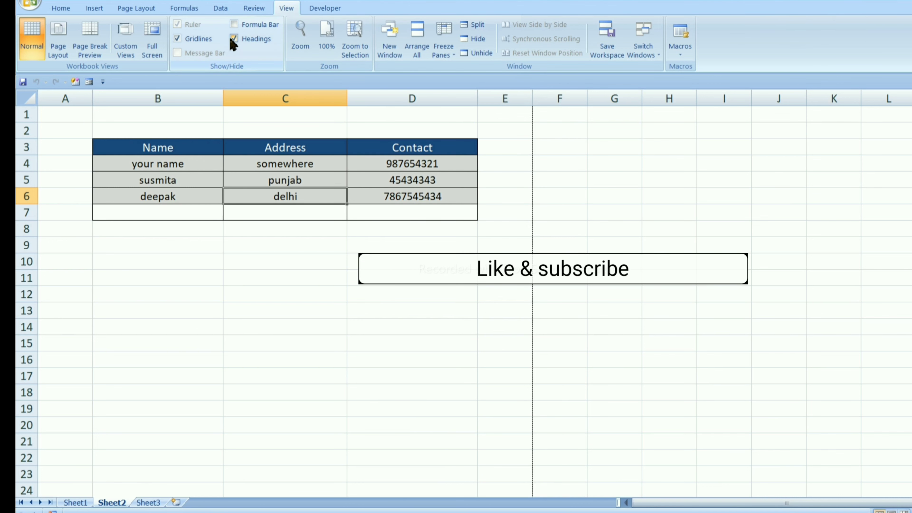
click(233, 40)
click(178, 39)
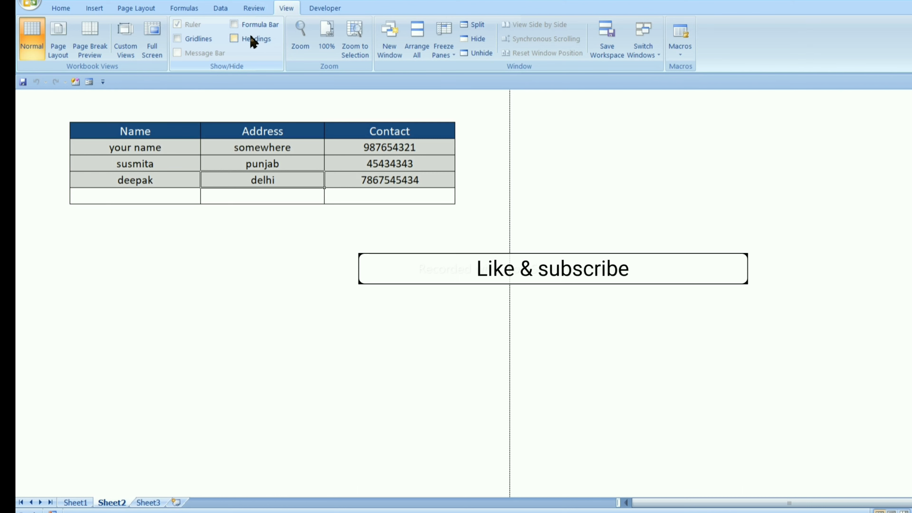
Step: Minimize the Ribbon and return to the Sheet1 entry form
right_click(375, 14)
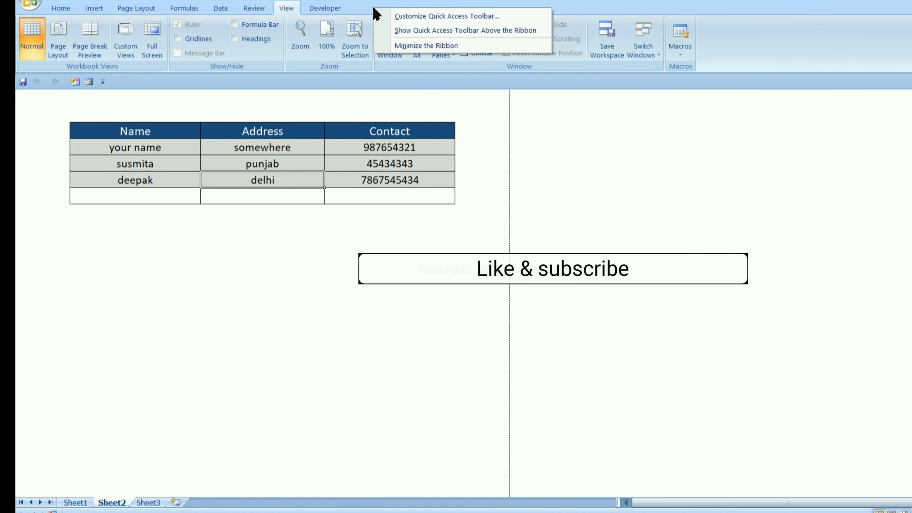
click(400, 45)
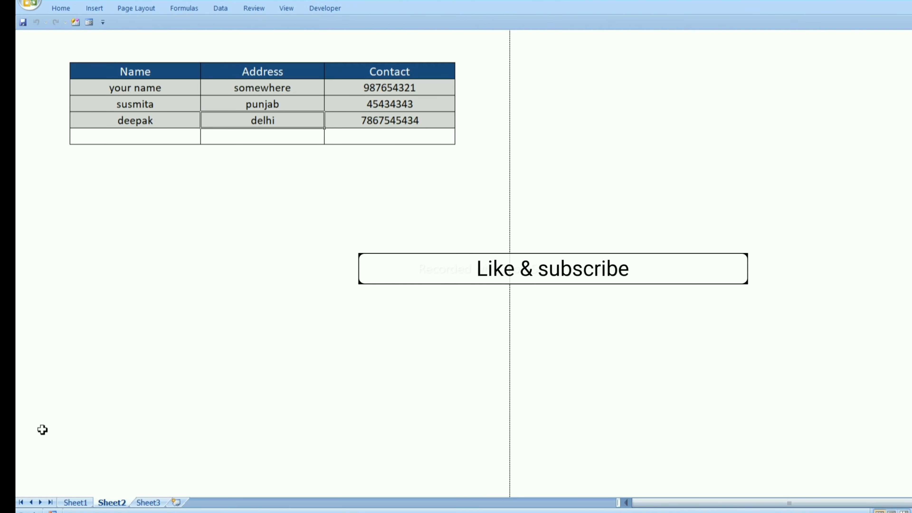
click(78, 503)
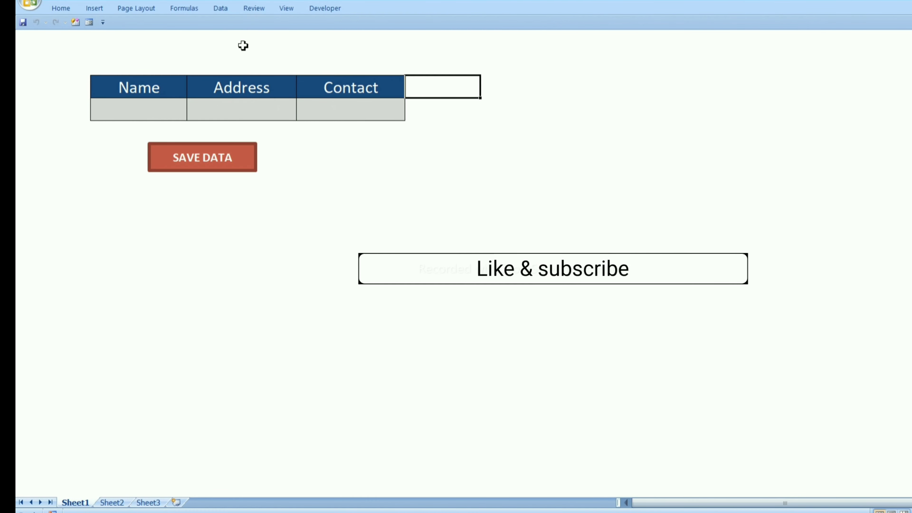
Step: Enter a new person's name, address and contact number on Sheet1, then press SAVE DATA
click(361, 201)
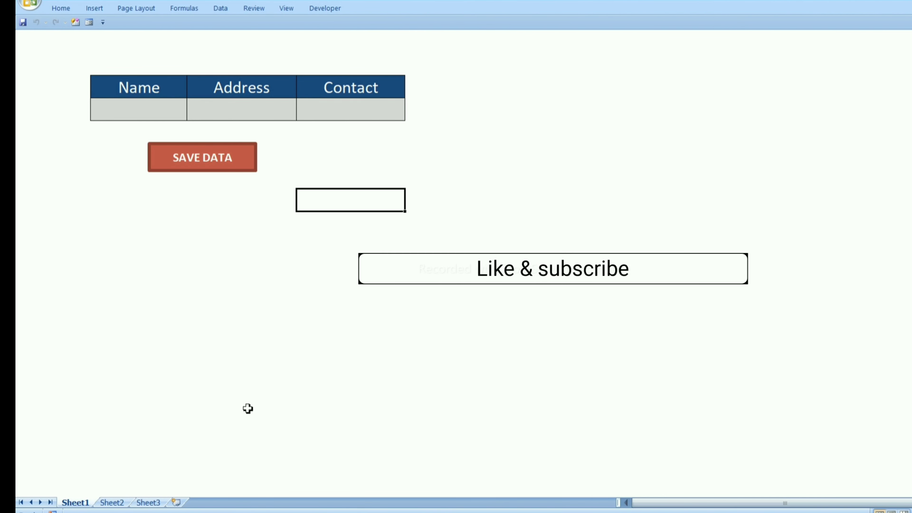
click(114, 503)
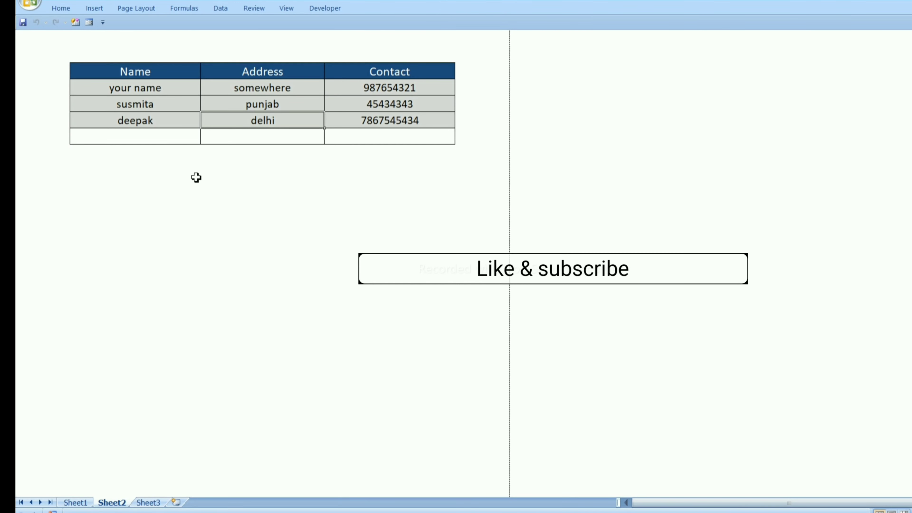
click(81, 502)
click(143, 102)
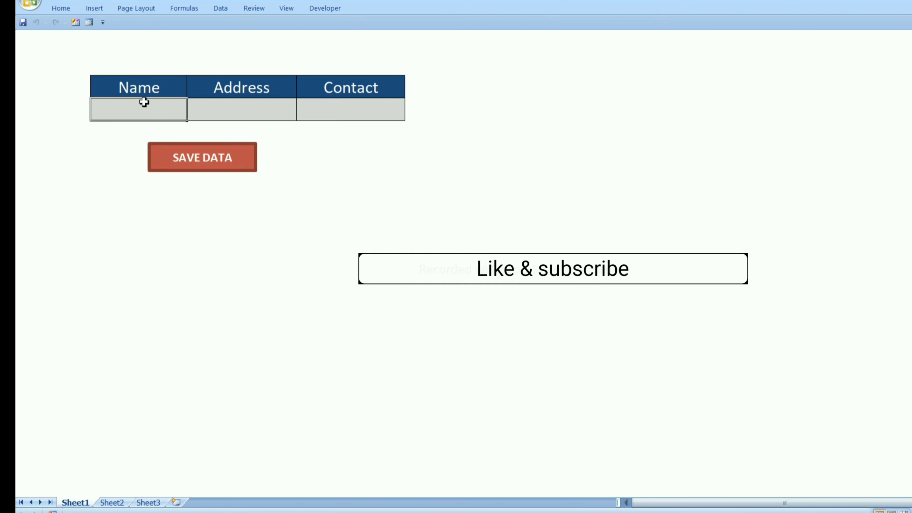
text(suni)
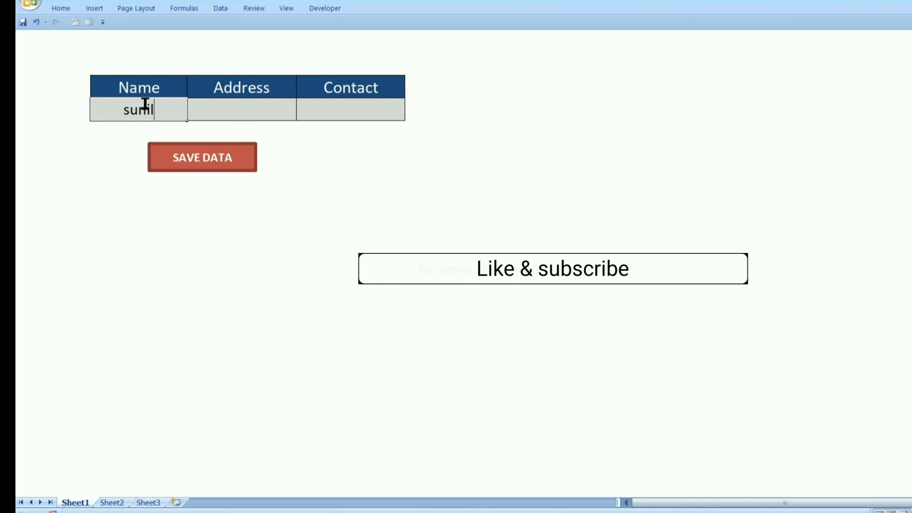
text(l)
key(Tab)
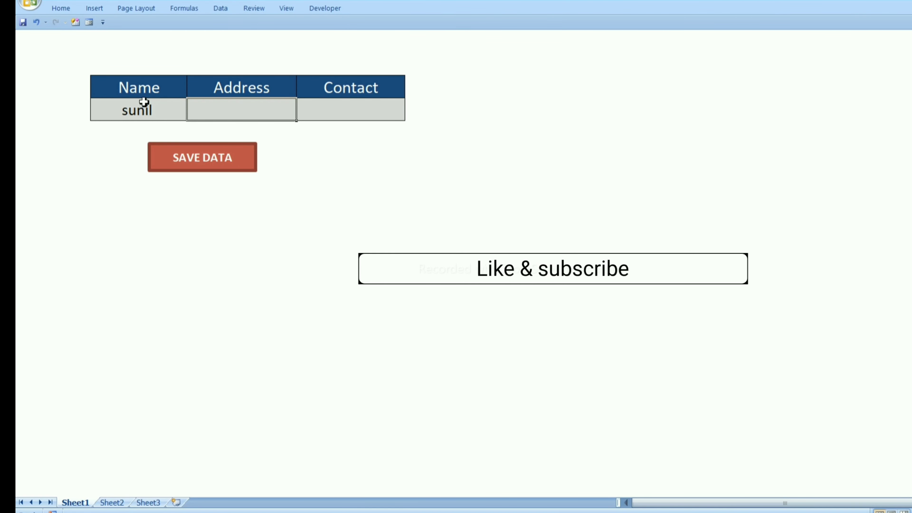
text(pune)
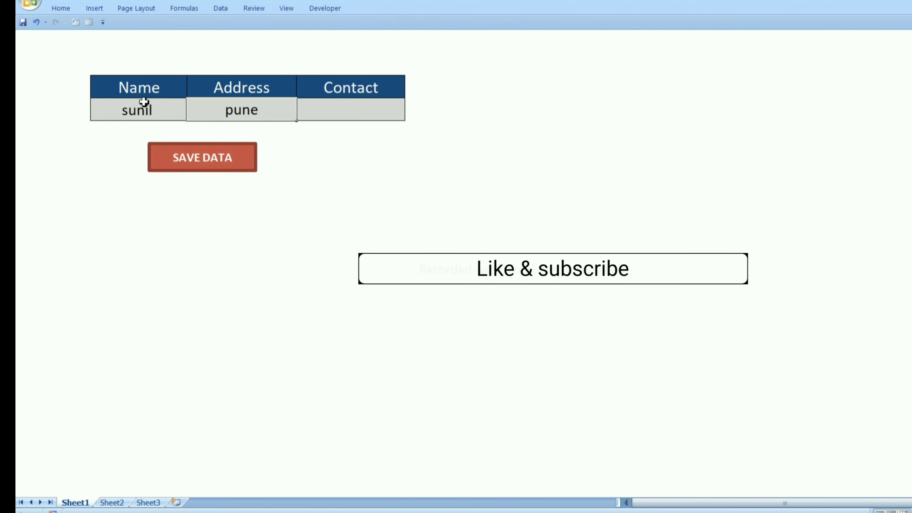
key(Tab)
text(56543)
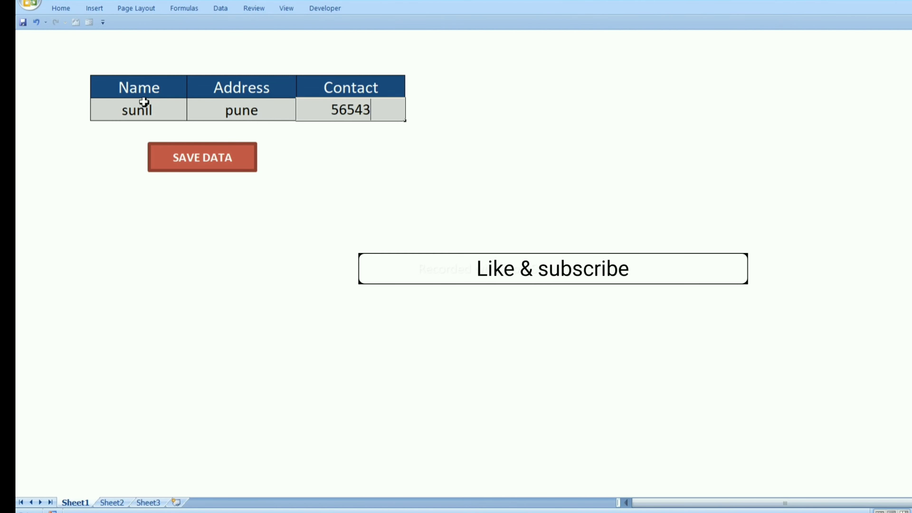
text(432)
click(188, 169)
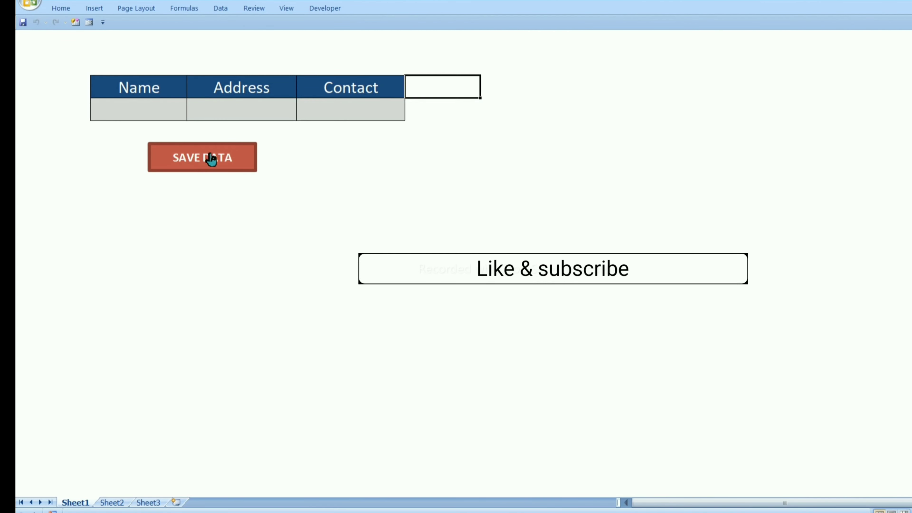
Step: Check Sheet2 and select all four saved rows of the table
click(110, 502)
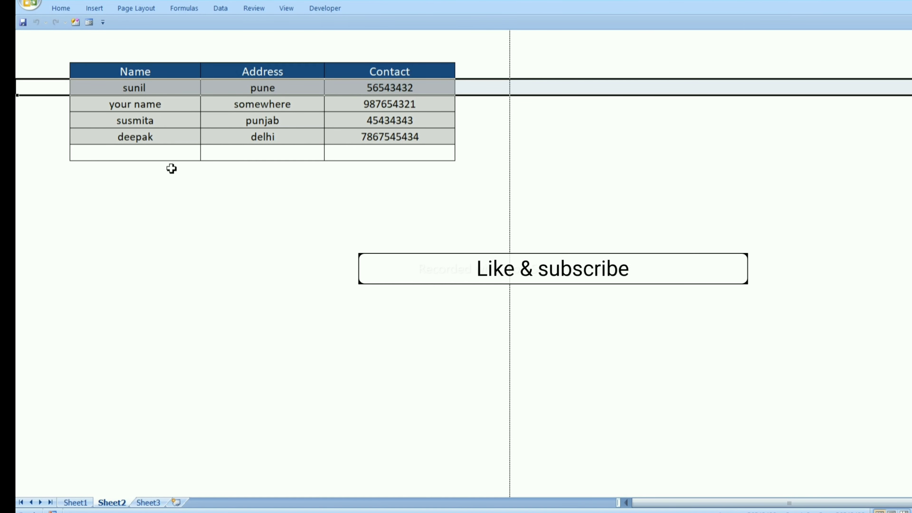
click(144, 185)
mouse_move(116, 87)
mouse_down()
mouse_move(155, 120)
mouse_move(322, 135)
mouse_move(422, 128)
mouse_move(425, 136)
mouse_up()
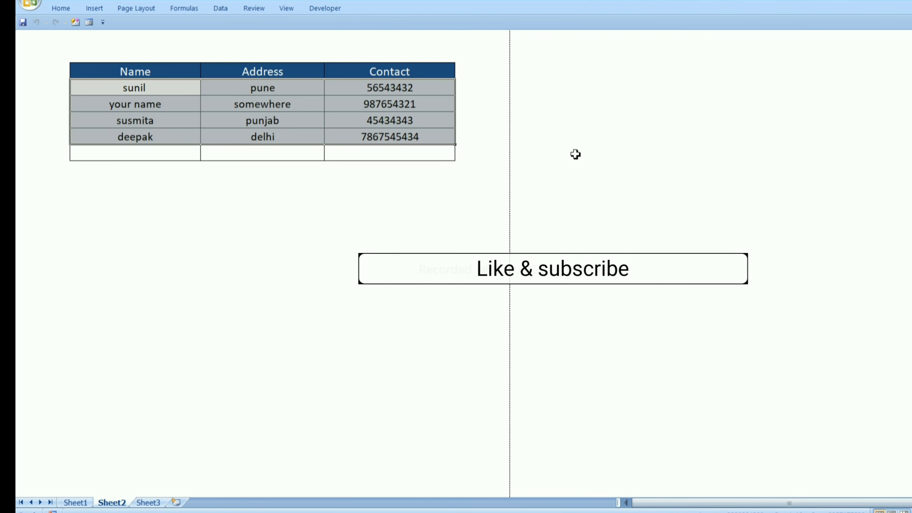